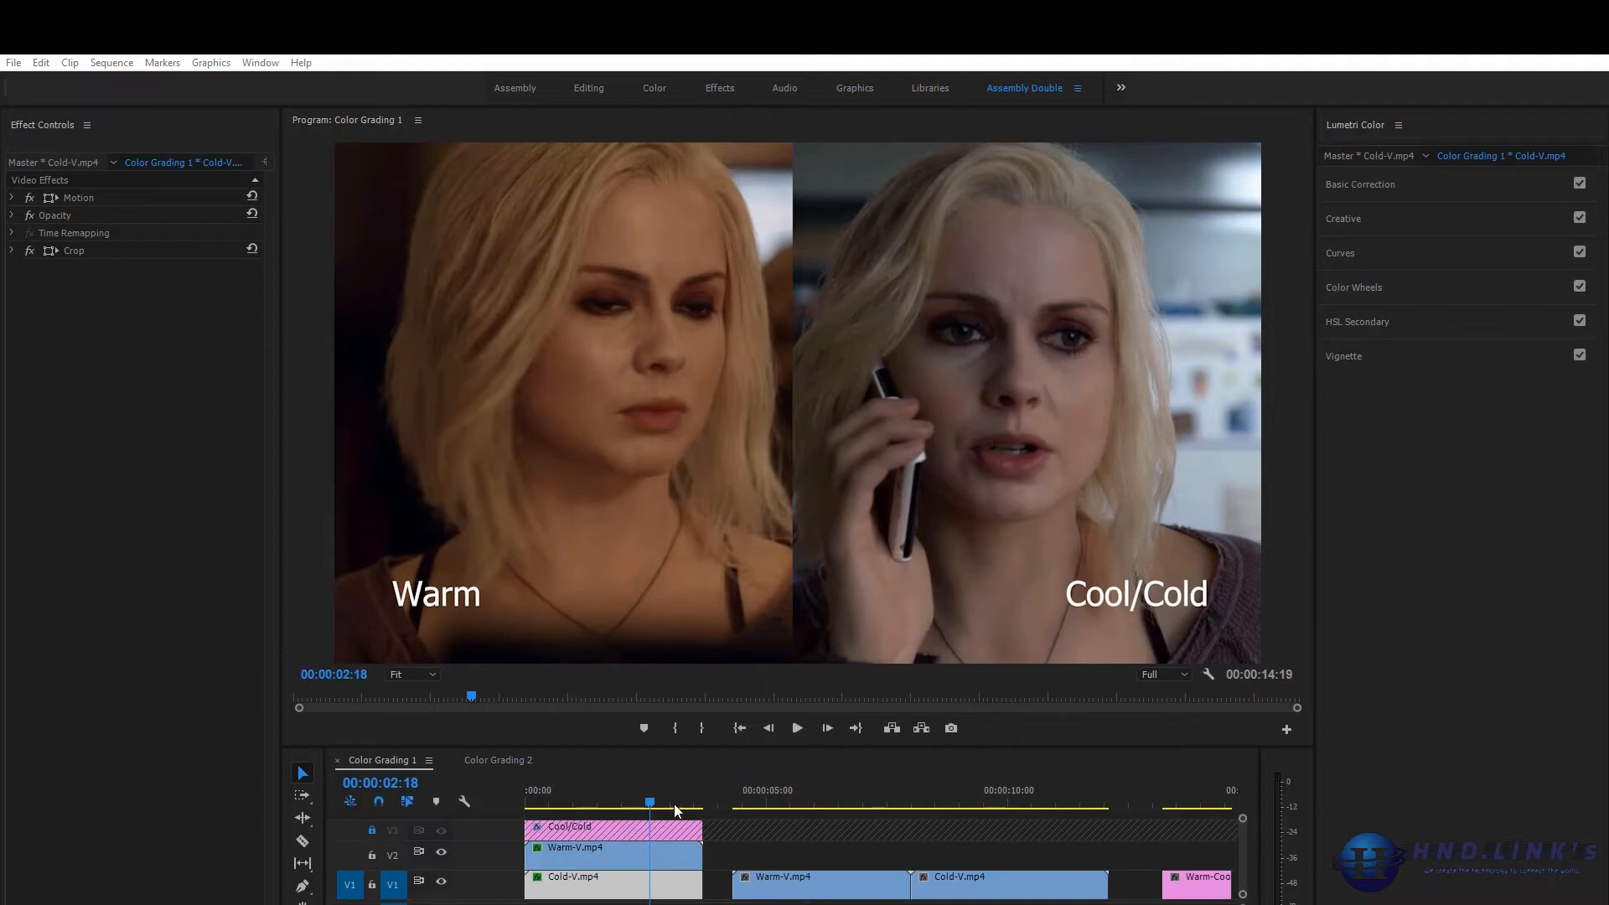
- Review the warm and cold reference clips and the cool/warm color wheel chart throughout the Color Grading 1 sequence
left_click_drag(654, 804, 617, 811)
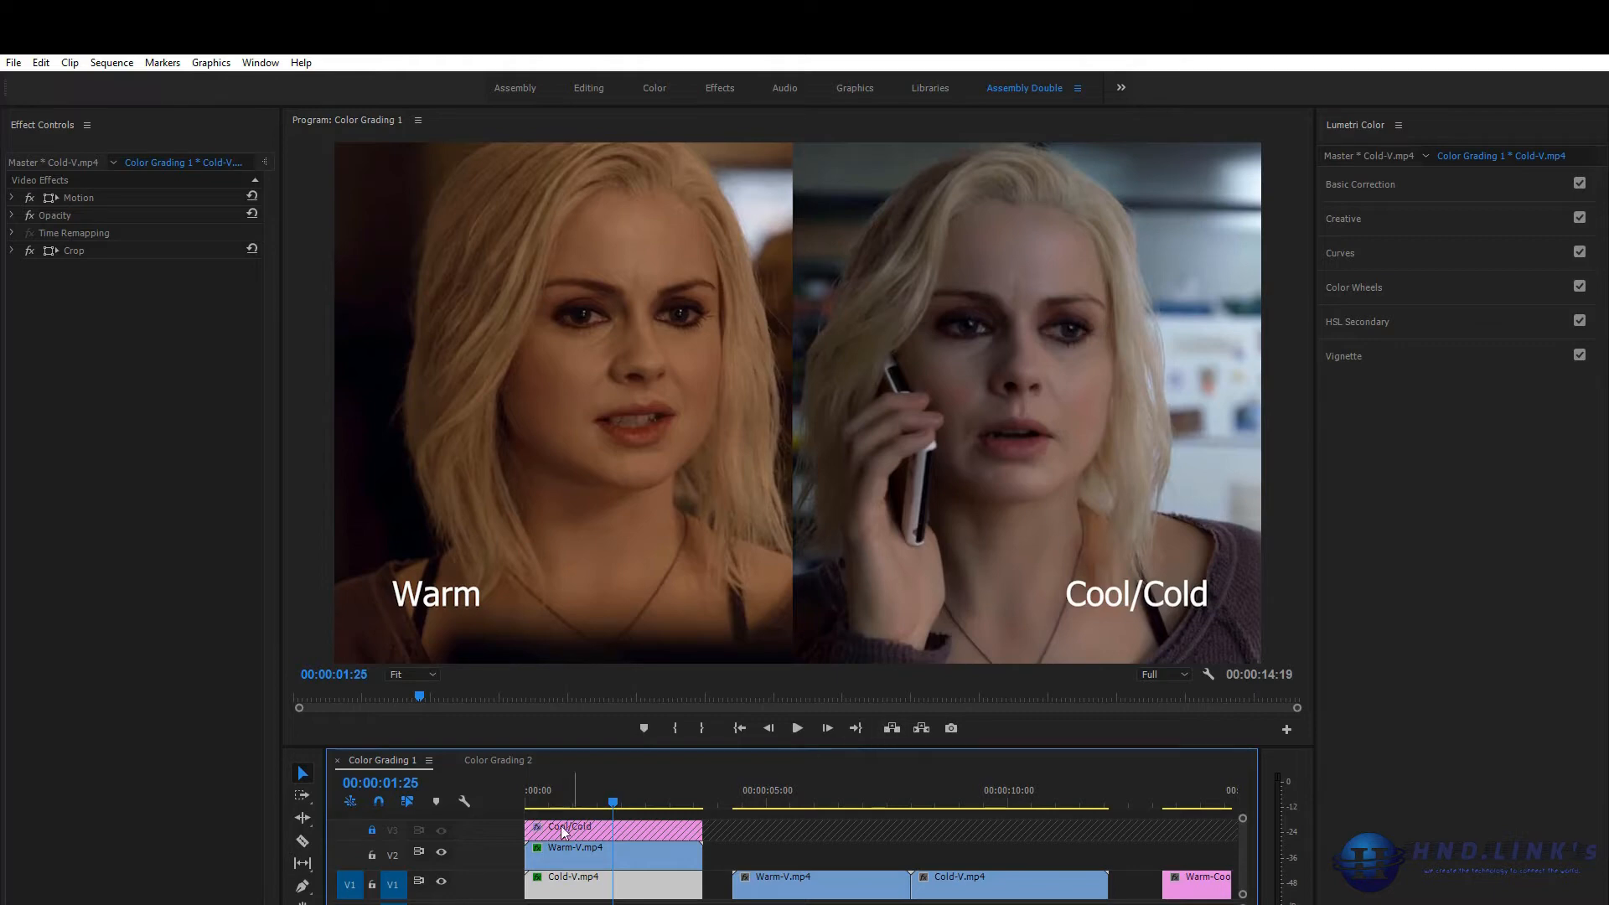
left_click_drag(606, 802, 726, 834)
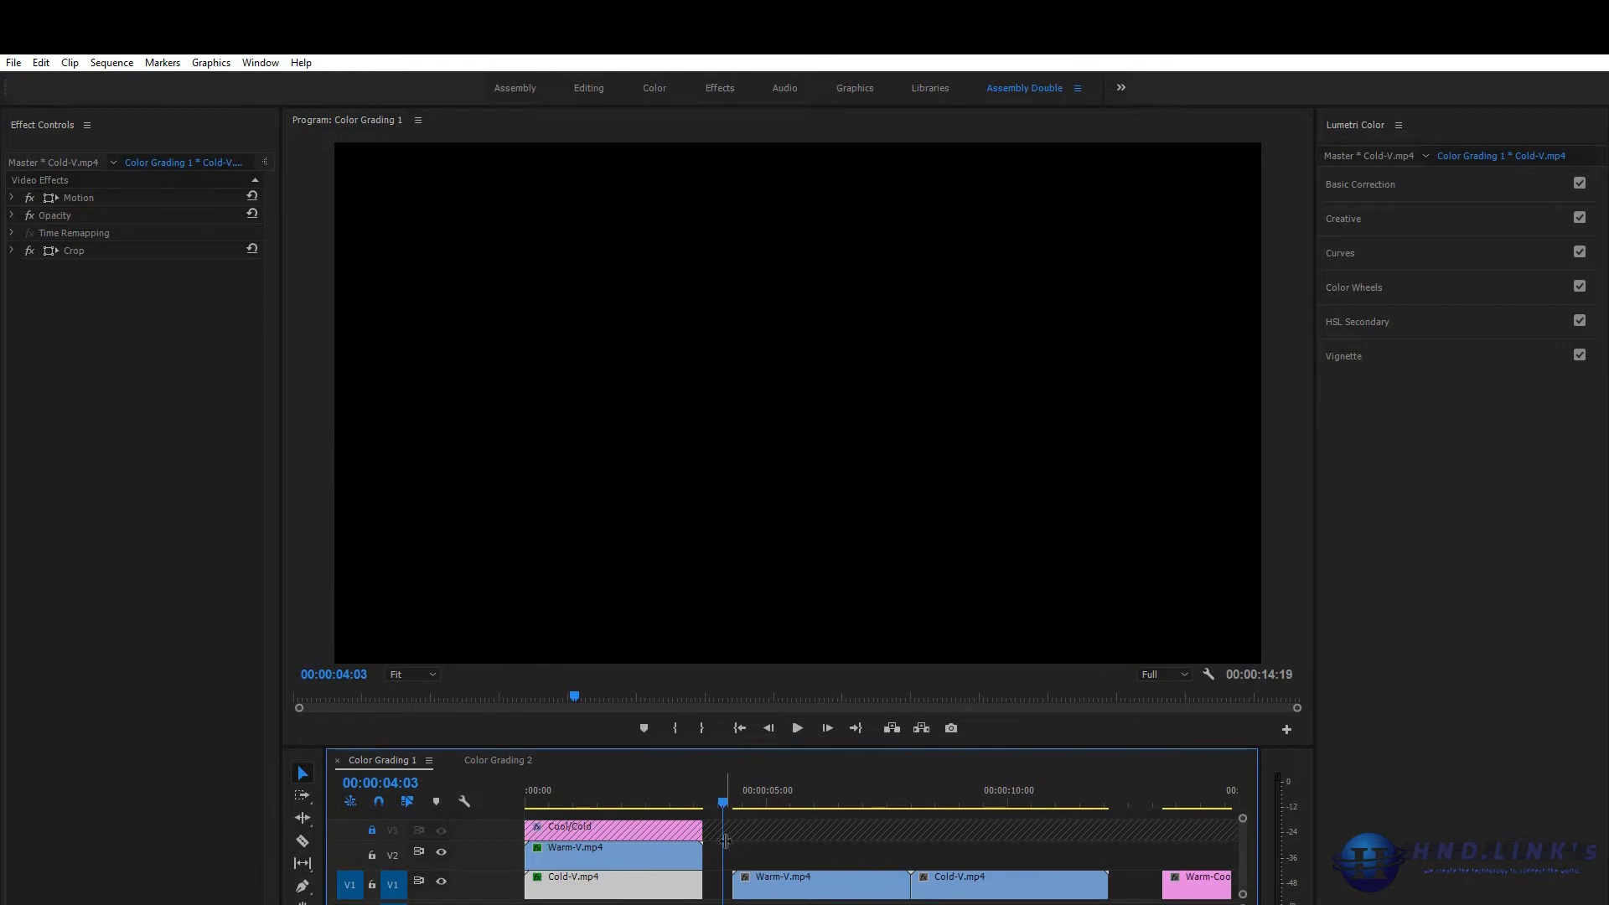
key("space")
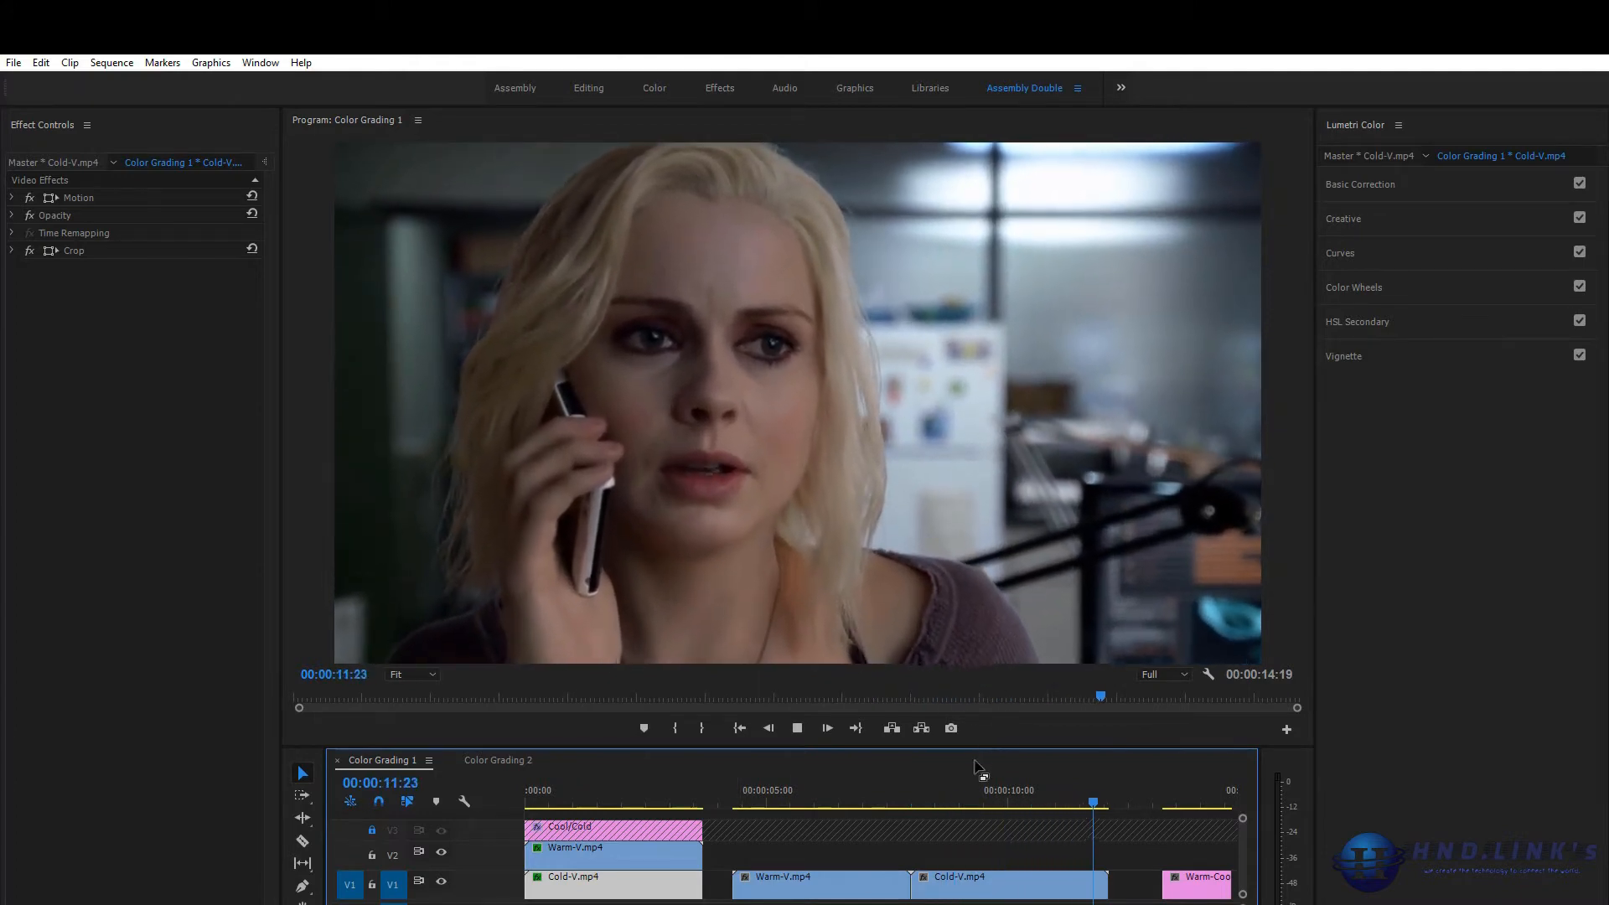
left_click(1039, 788)
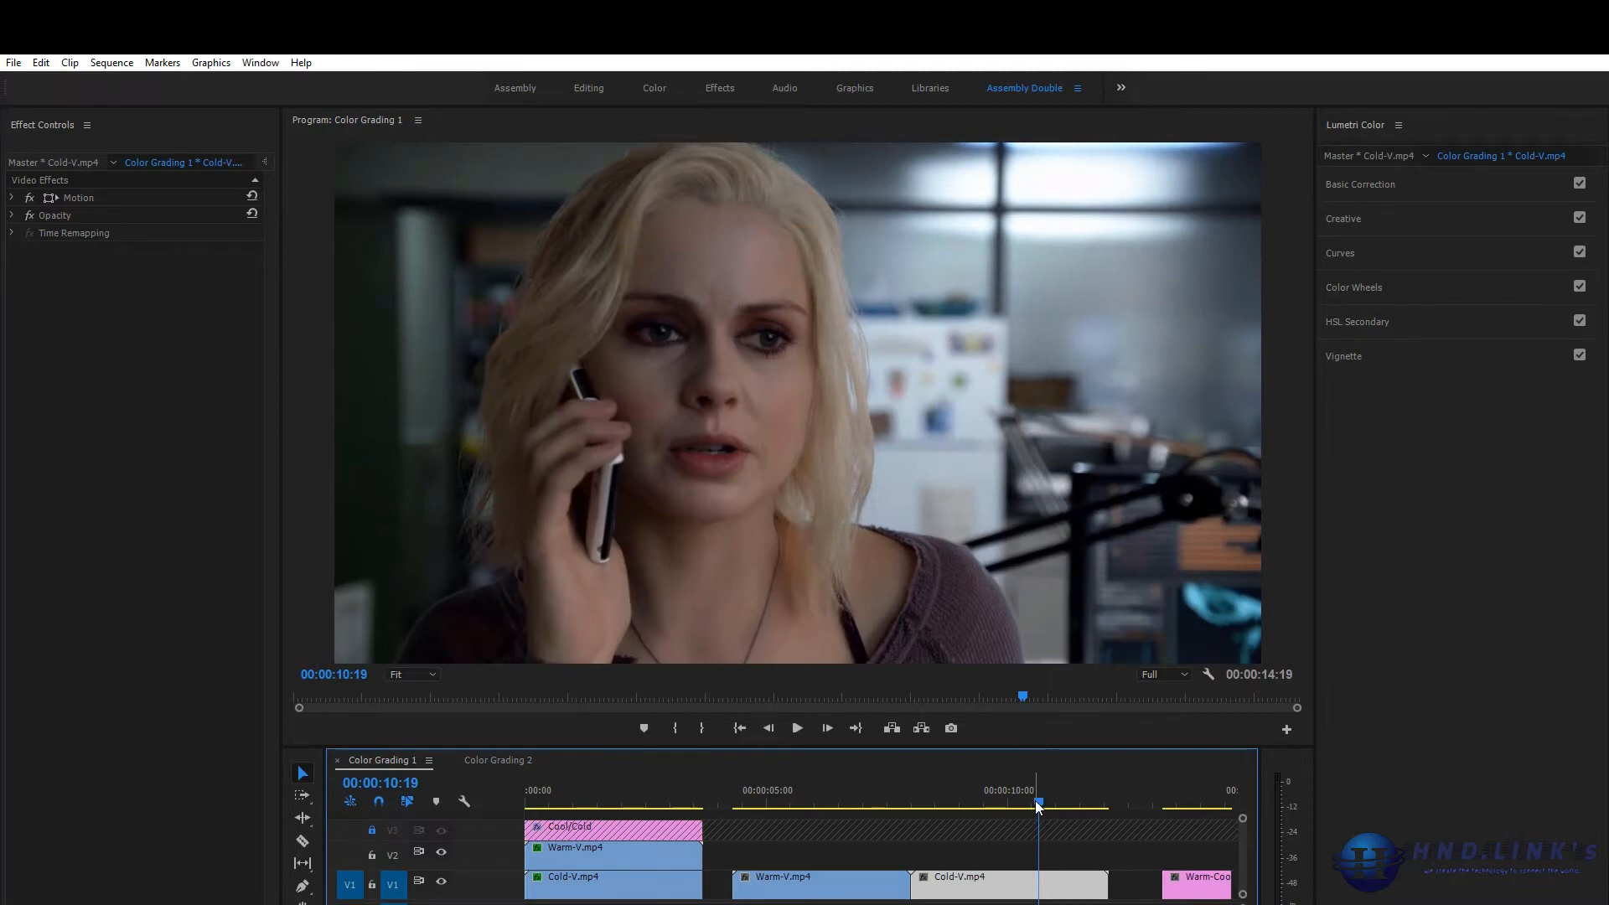
left_click_drag(1035, 803, 888, 826)
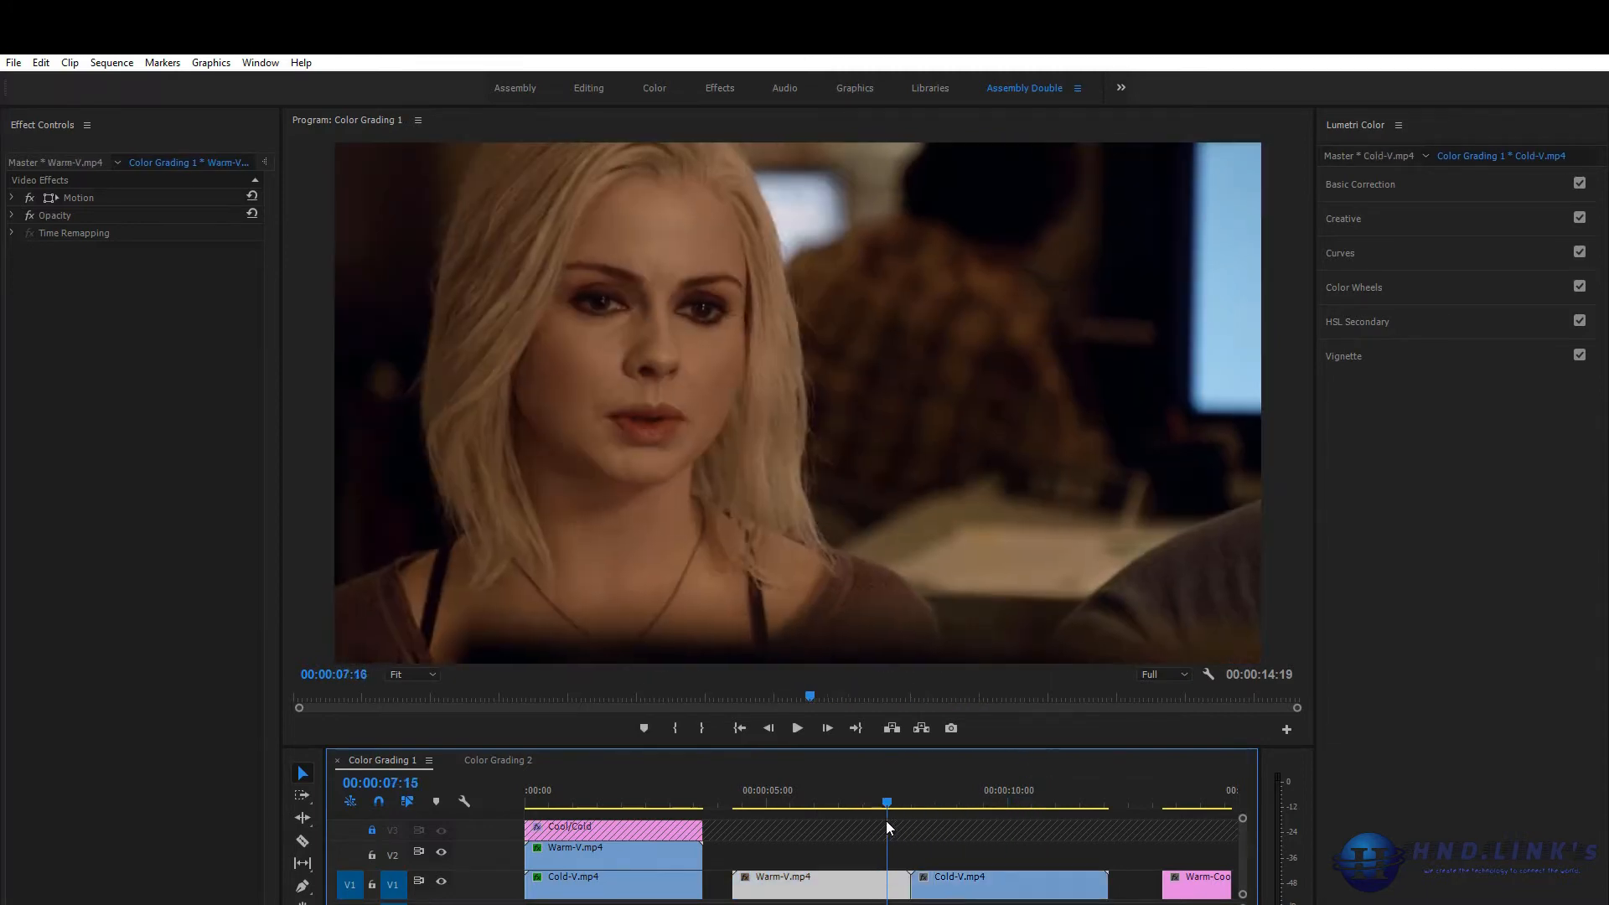
key("Left")
key("Left")
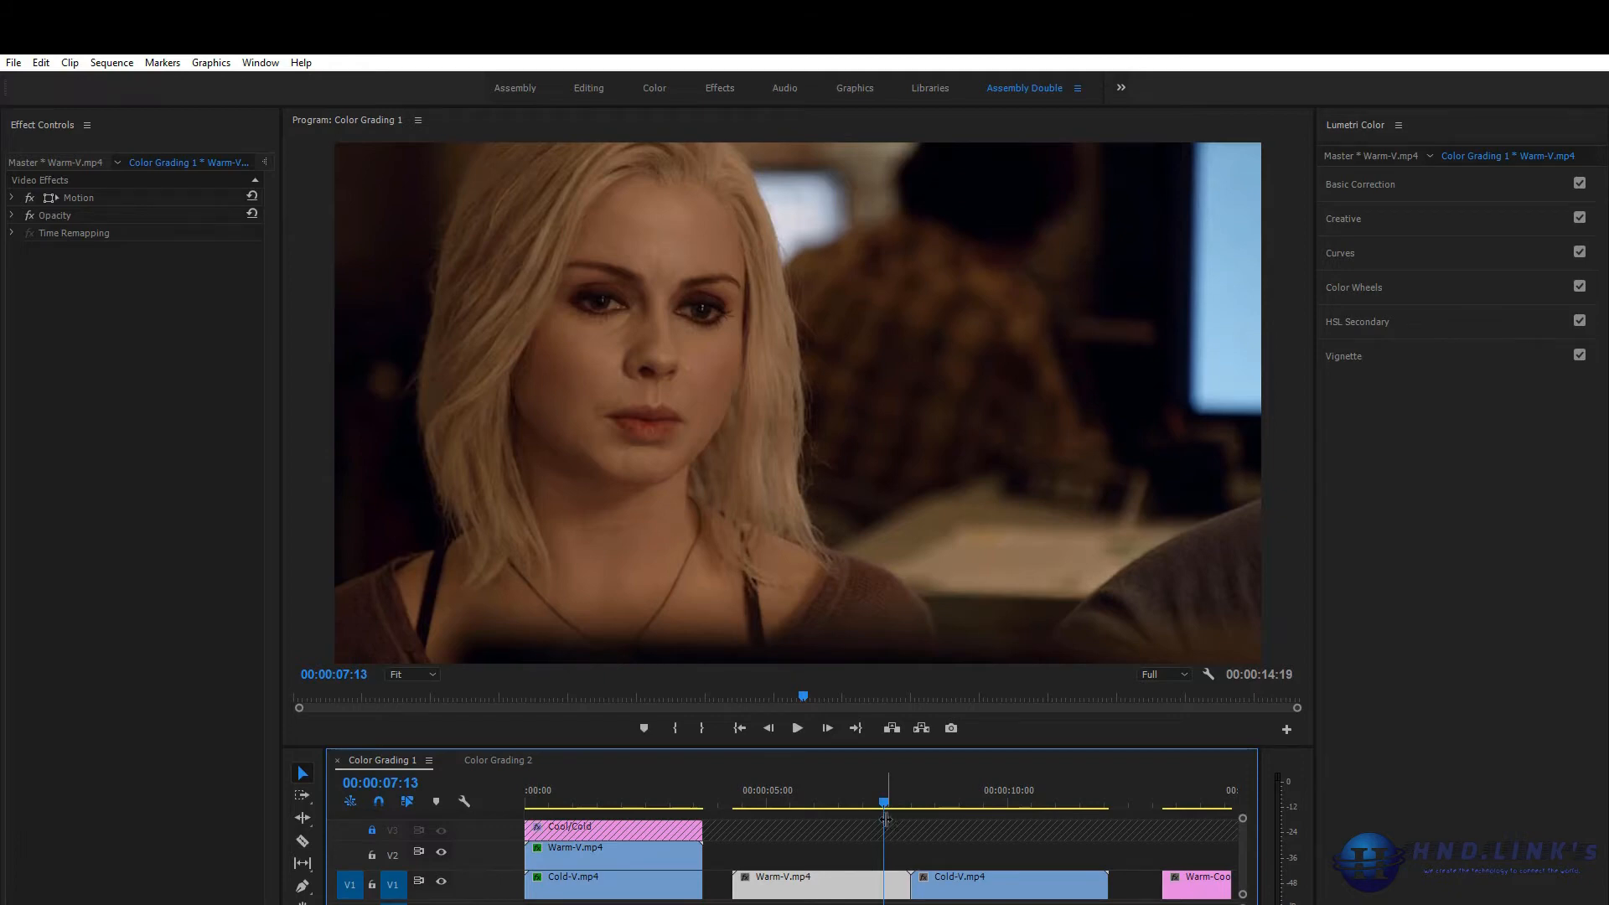
left_click_drag(886, 804, 1214, 837)
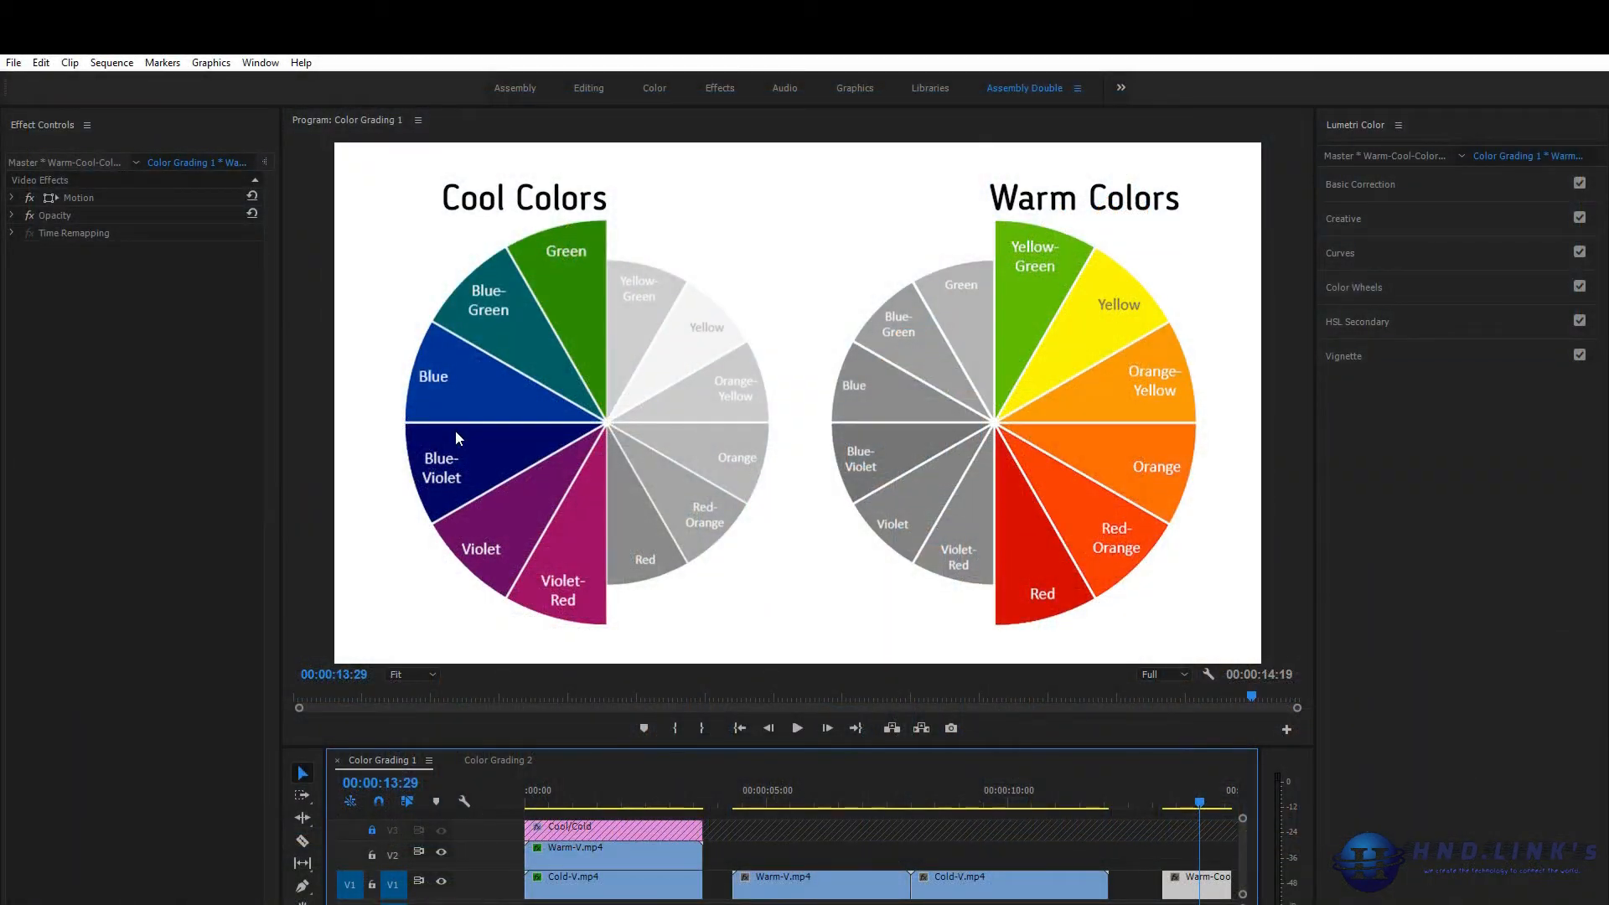
- Open the Color Grading 2 sequence and bring up the Creative adjustments in Lumetri Color, browsing the available Look presets
left_click(514, 760)
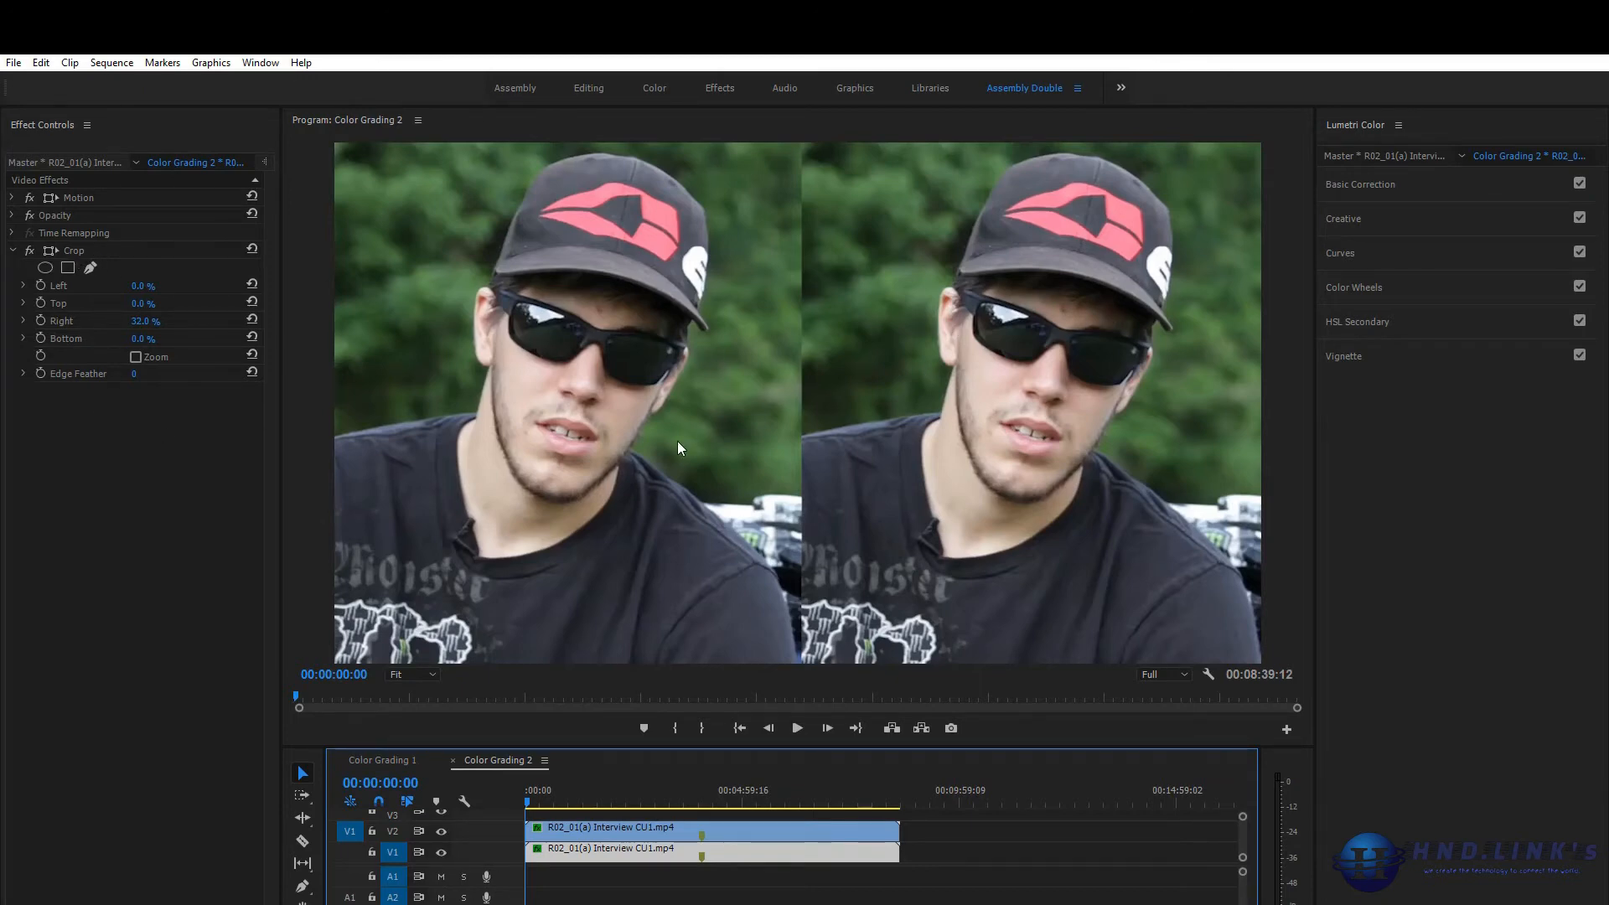
left_click(14, 250)
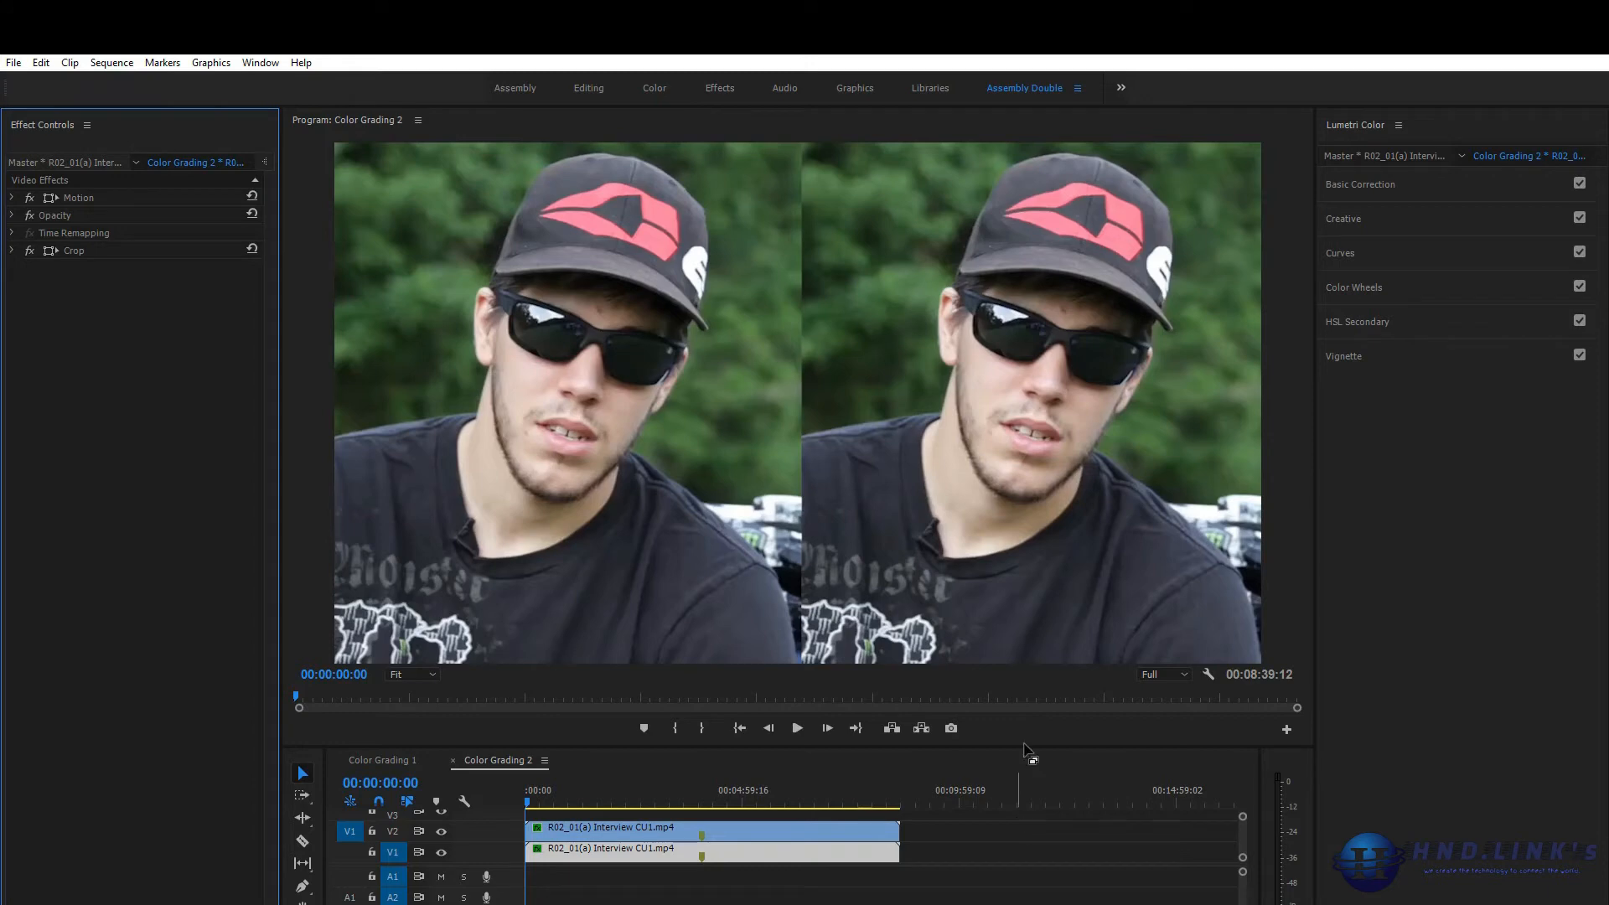
left_click(1361, 225)
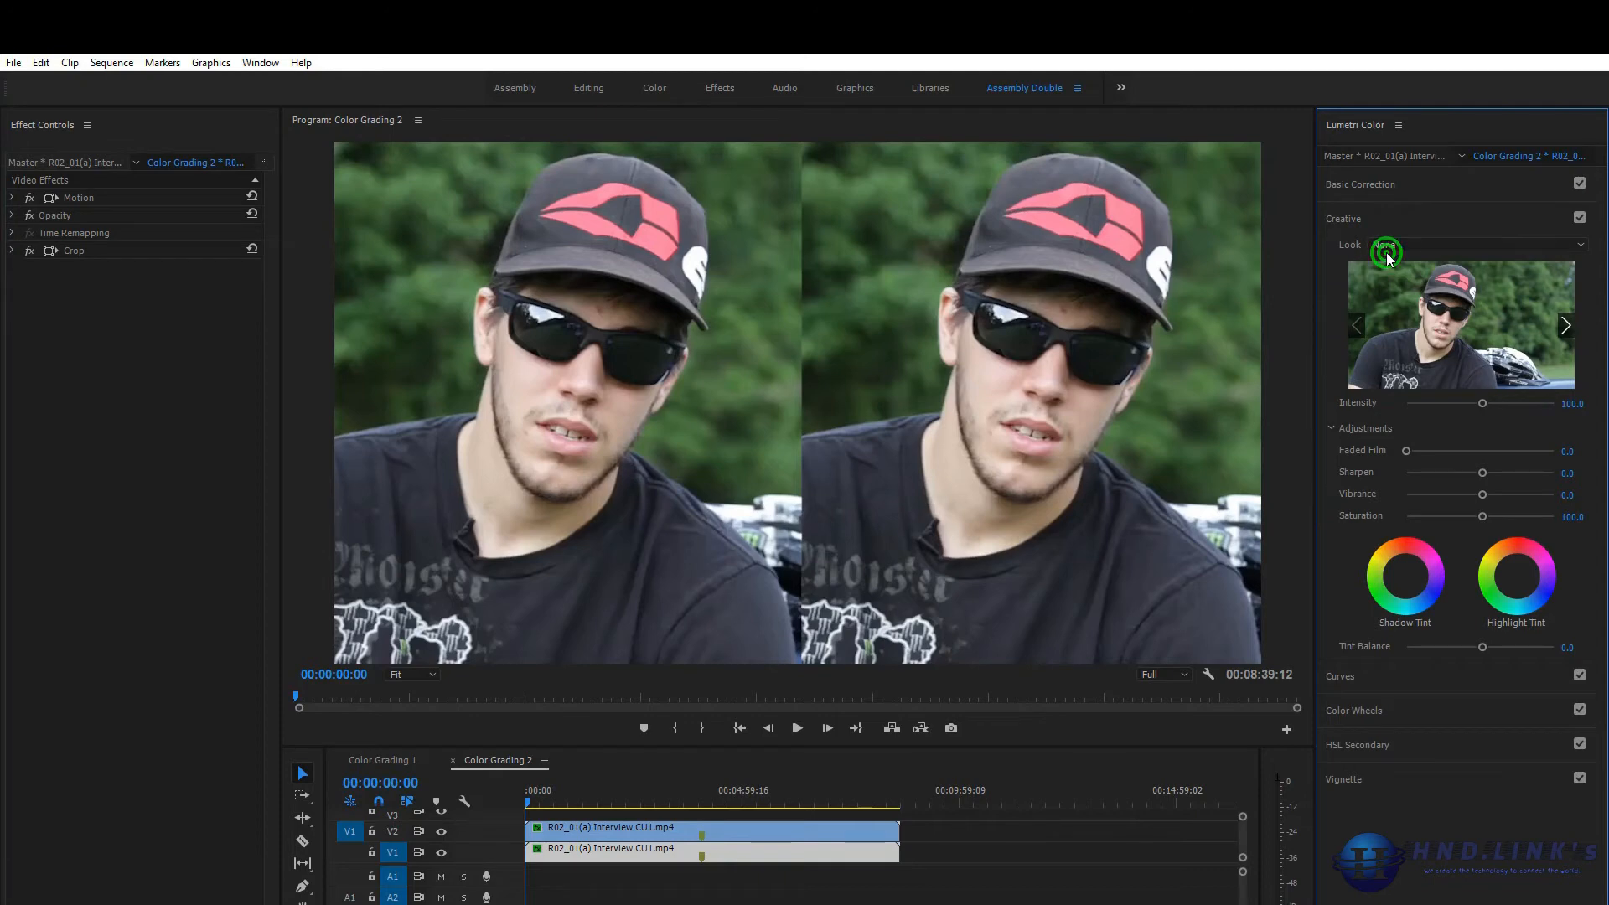
left_click(1385, 253)
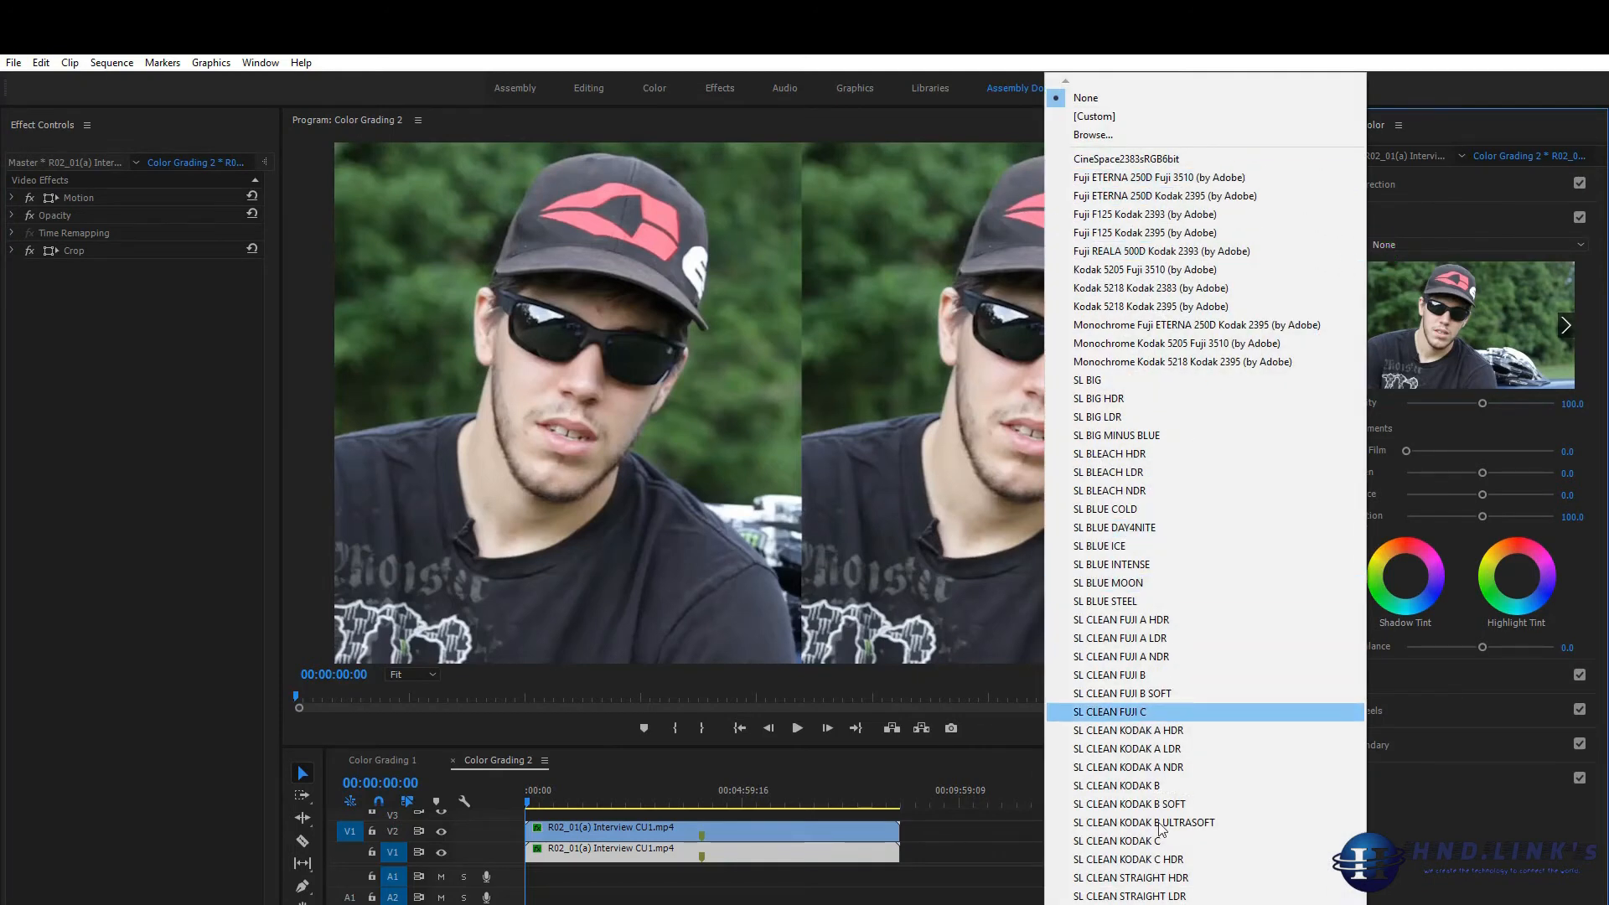
mouse_move(1159, 903)
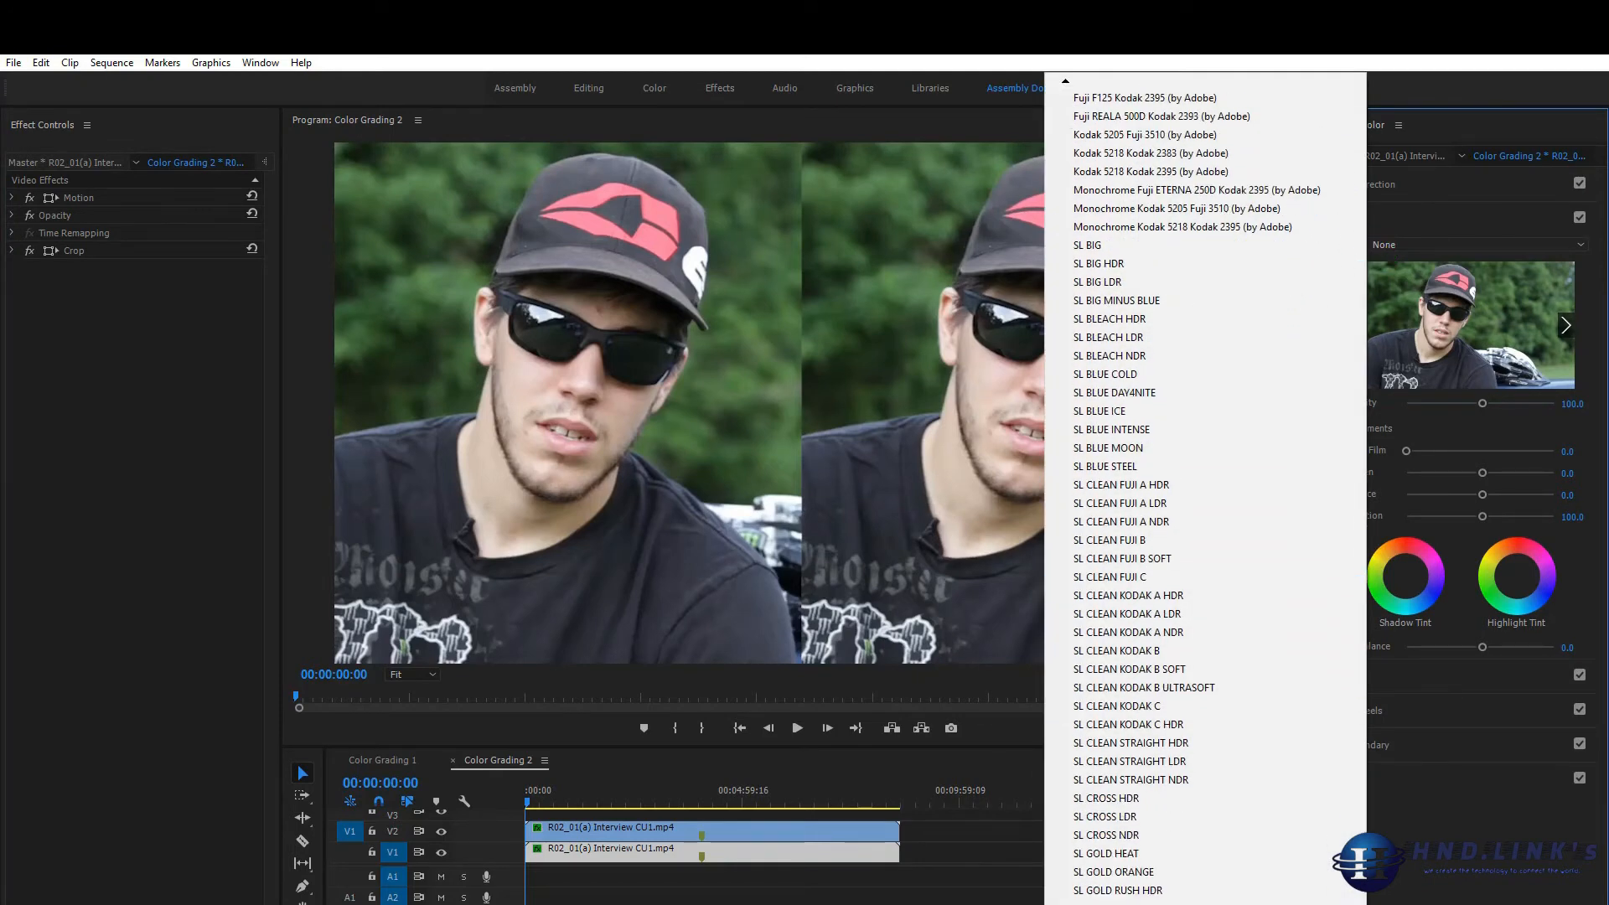
left_click(1455, 855)
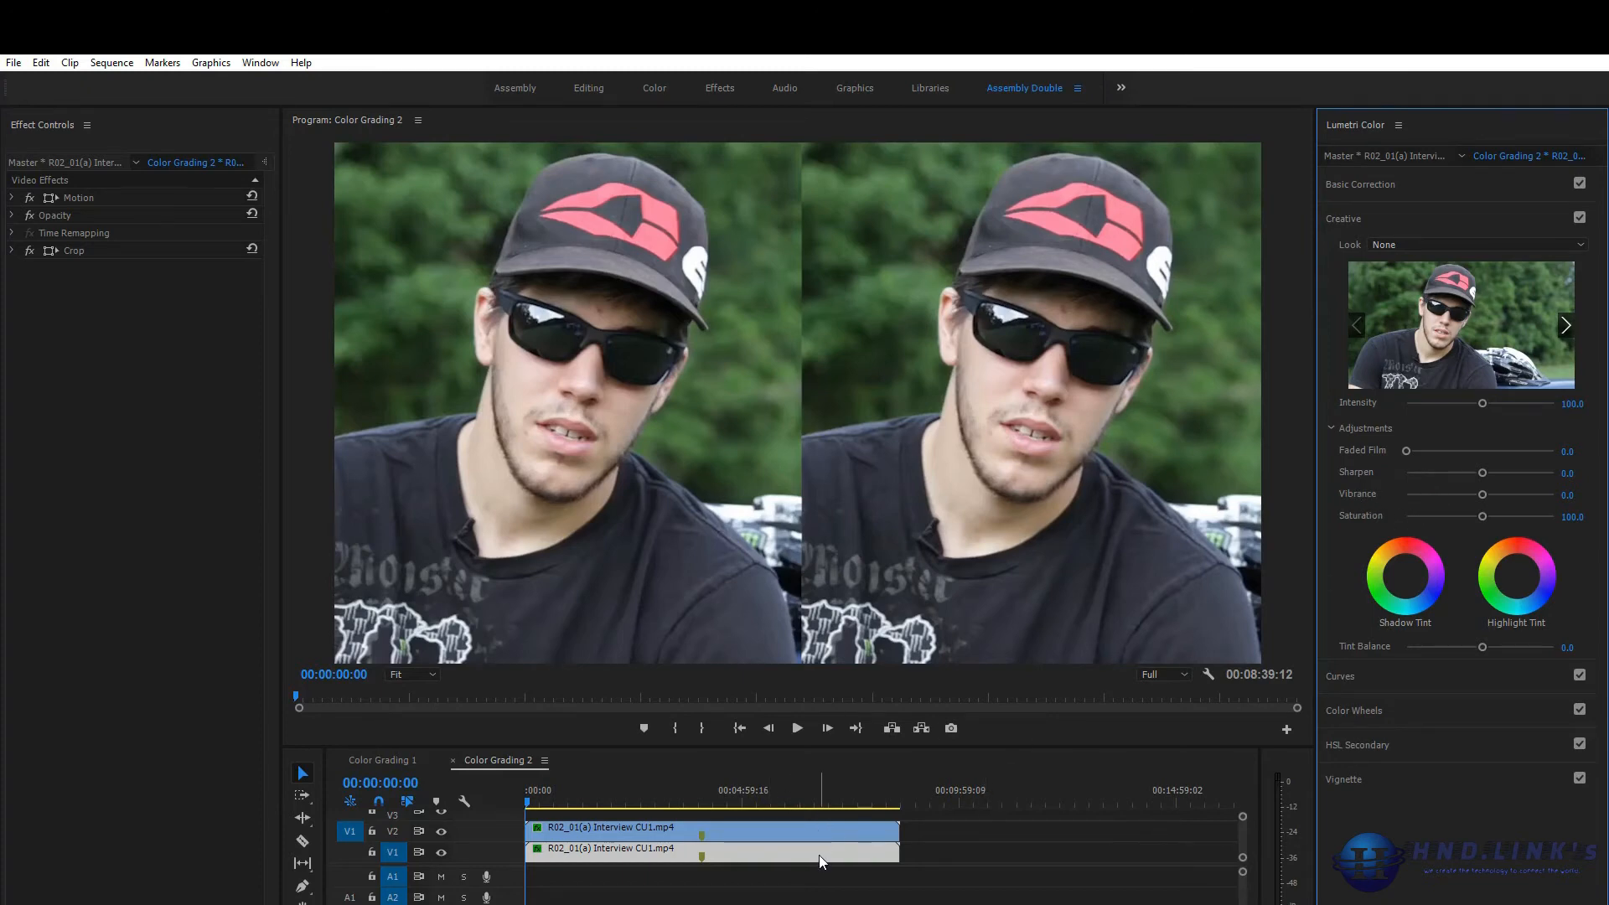
- Toggle the visibility of tracks V1 and V2 to check which half of the frame each interview clip fills
left_click(445, 852)
left_click(444, 852)
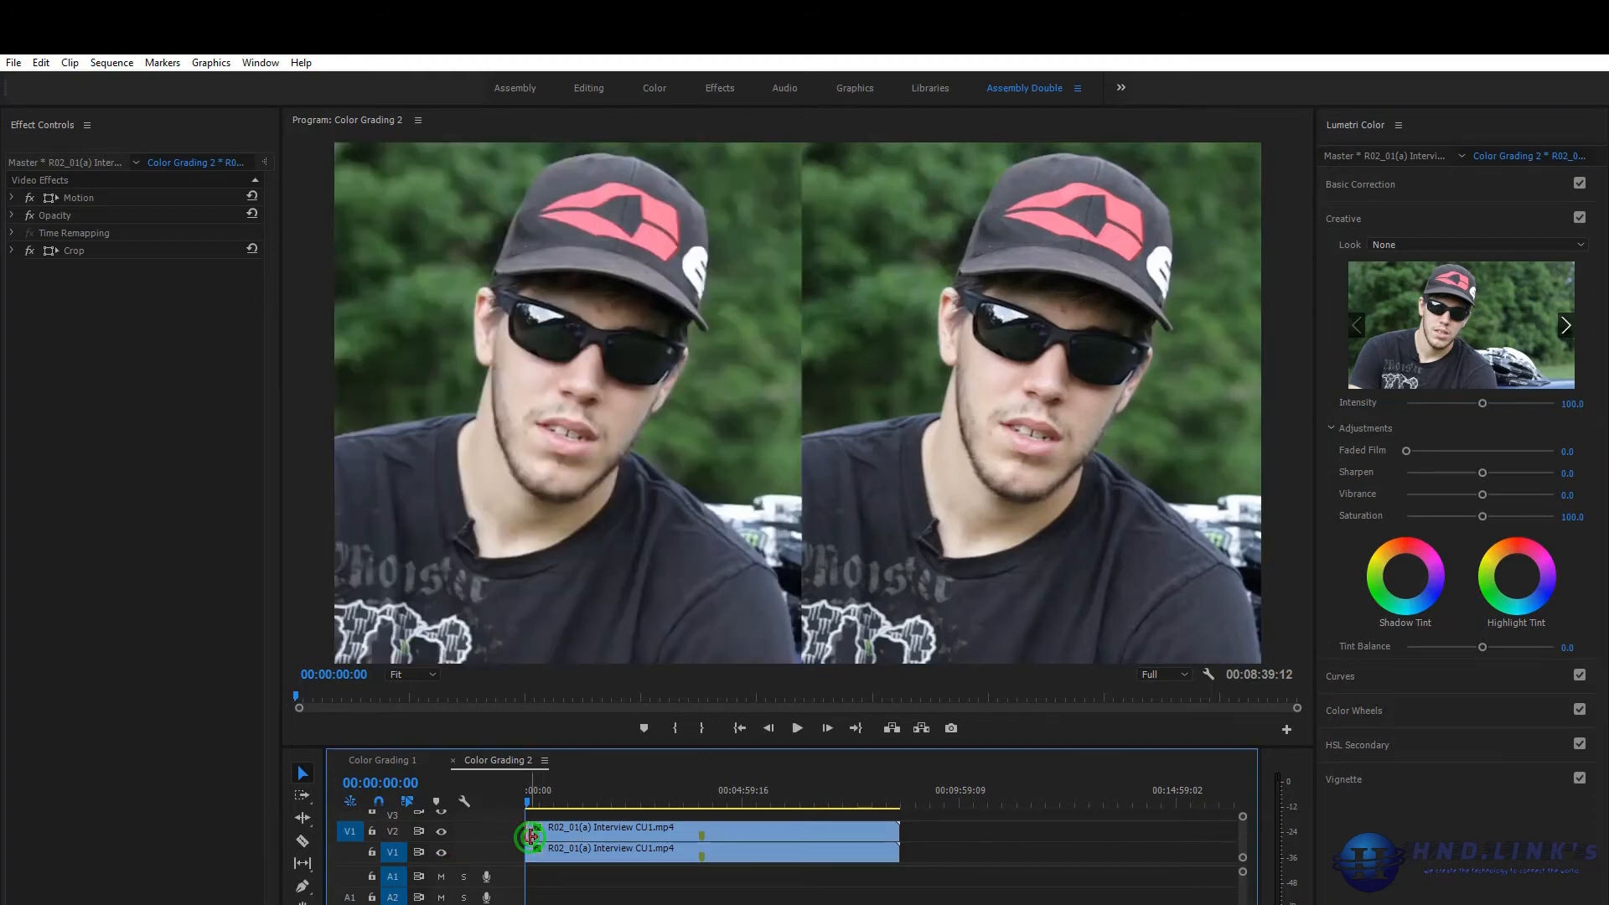
left_click(548, 849)
left_click(441, 831)
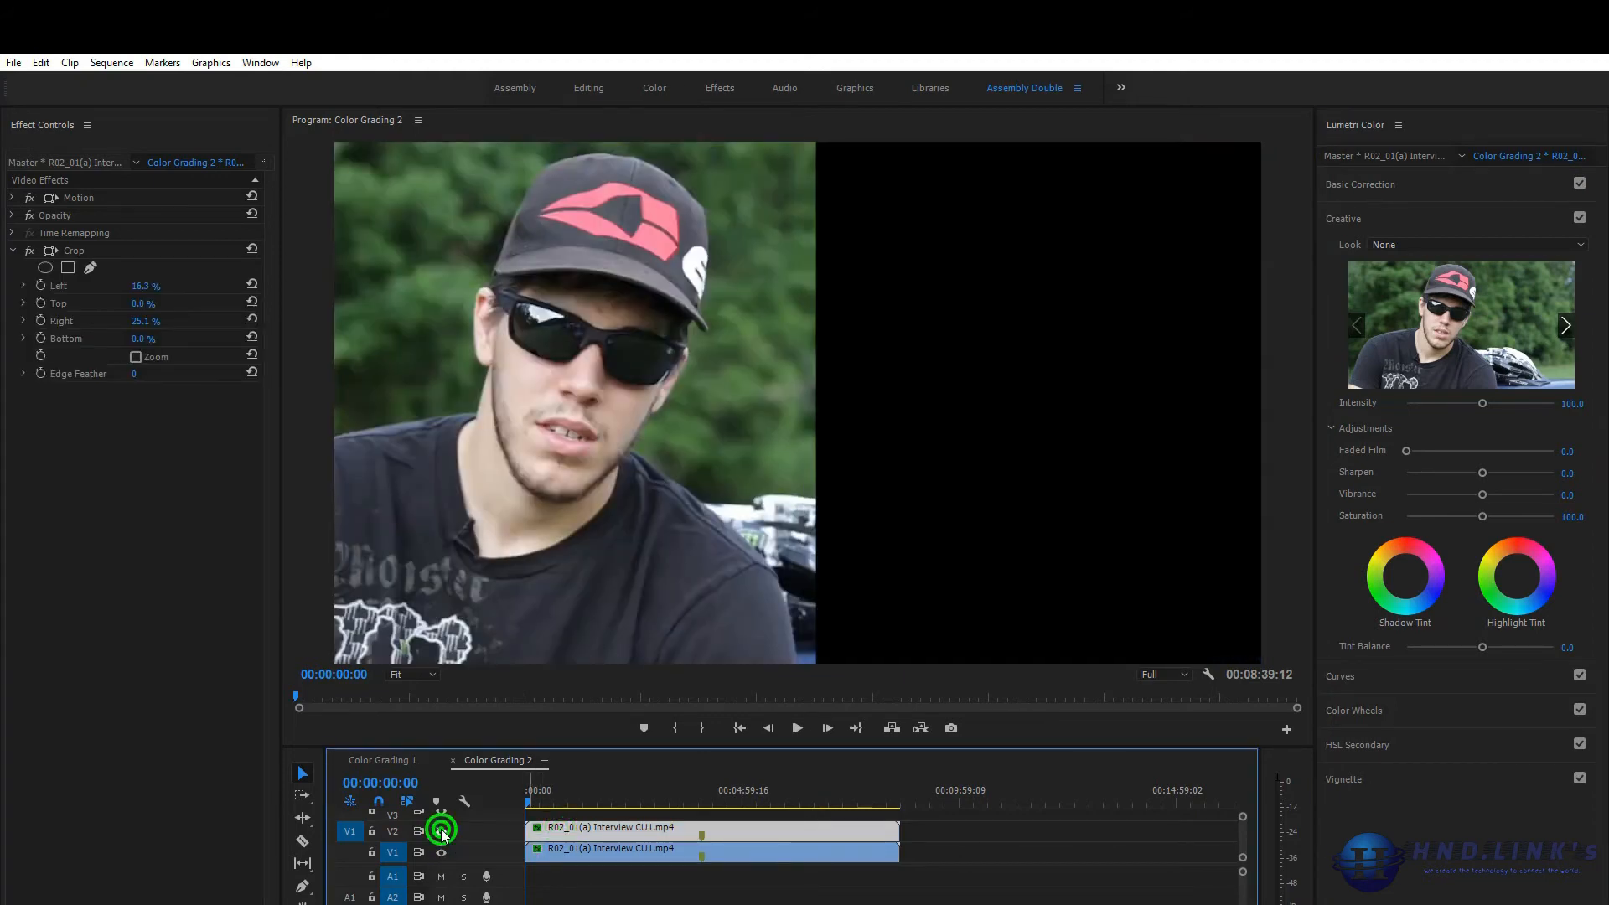
left_click(441, 831)
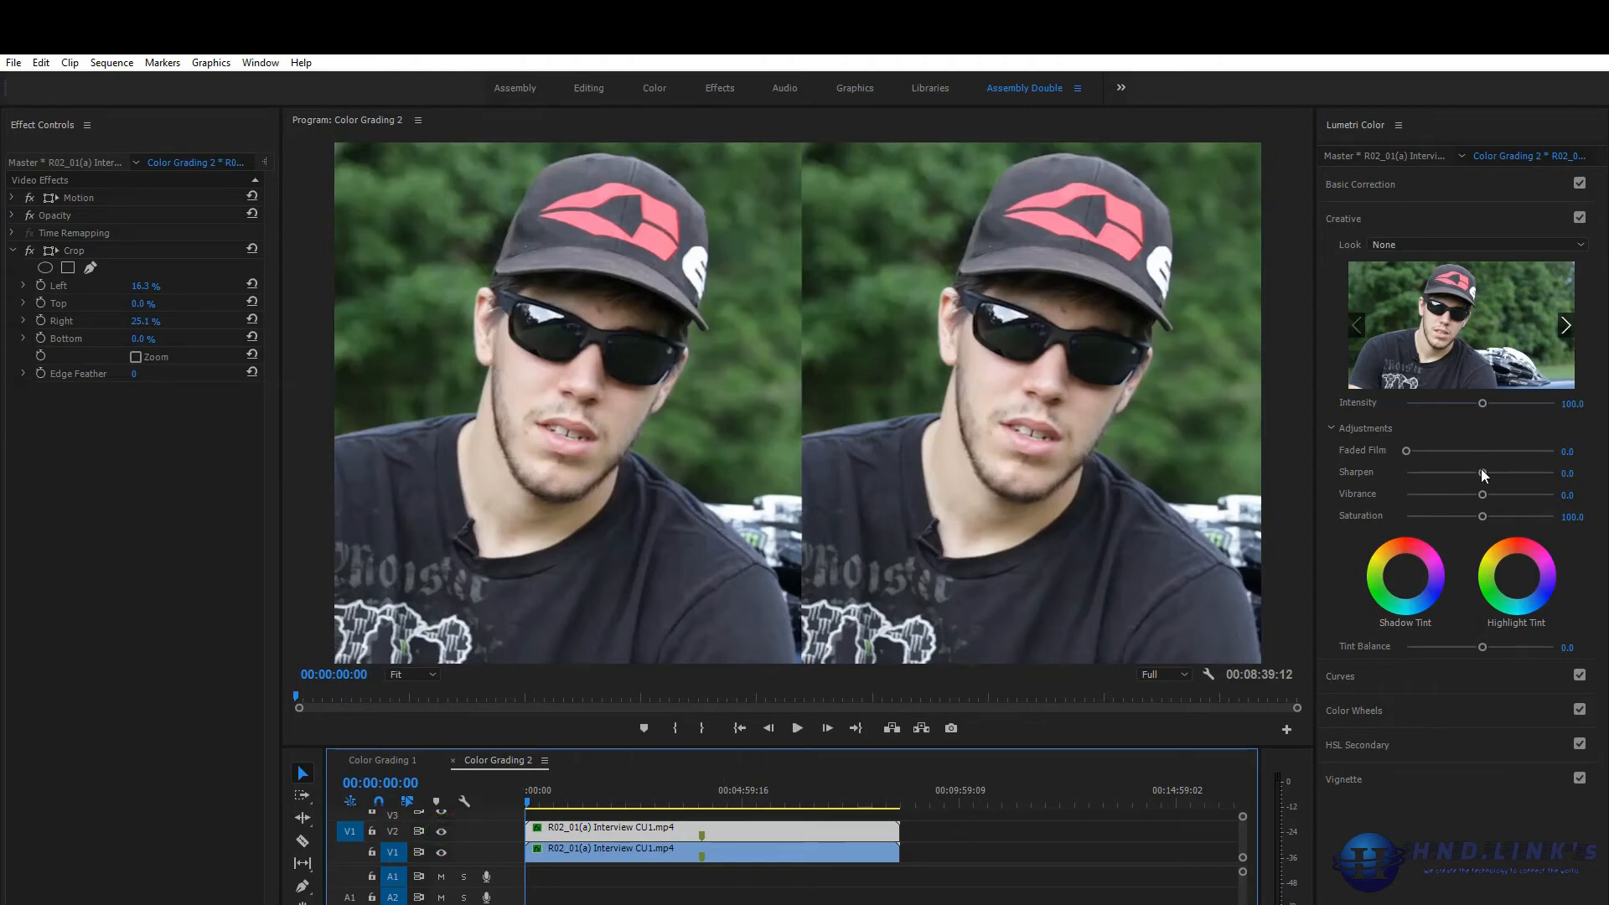
- Sharpen both interview clips, setting Sharpen to 60.5 on the V2 clip and 63.8 on the V1 clip
left_click_drag(1481, 474, 1523, 475)
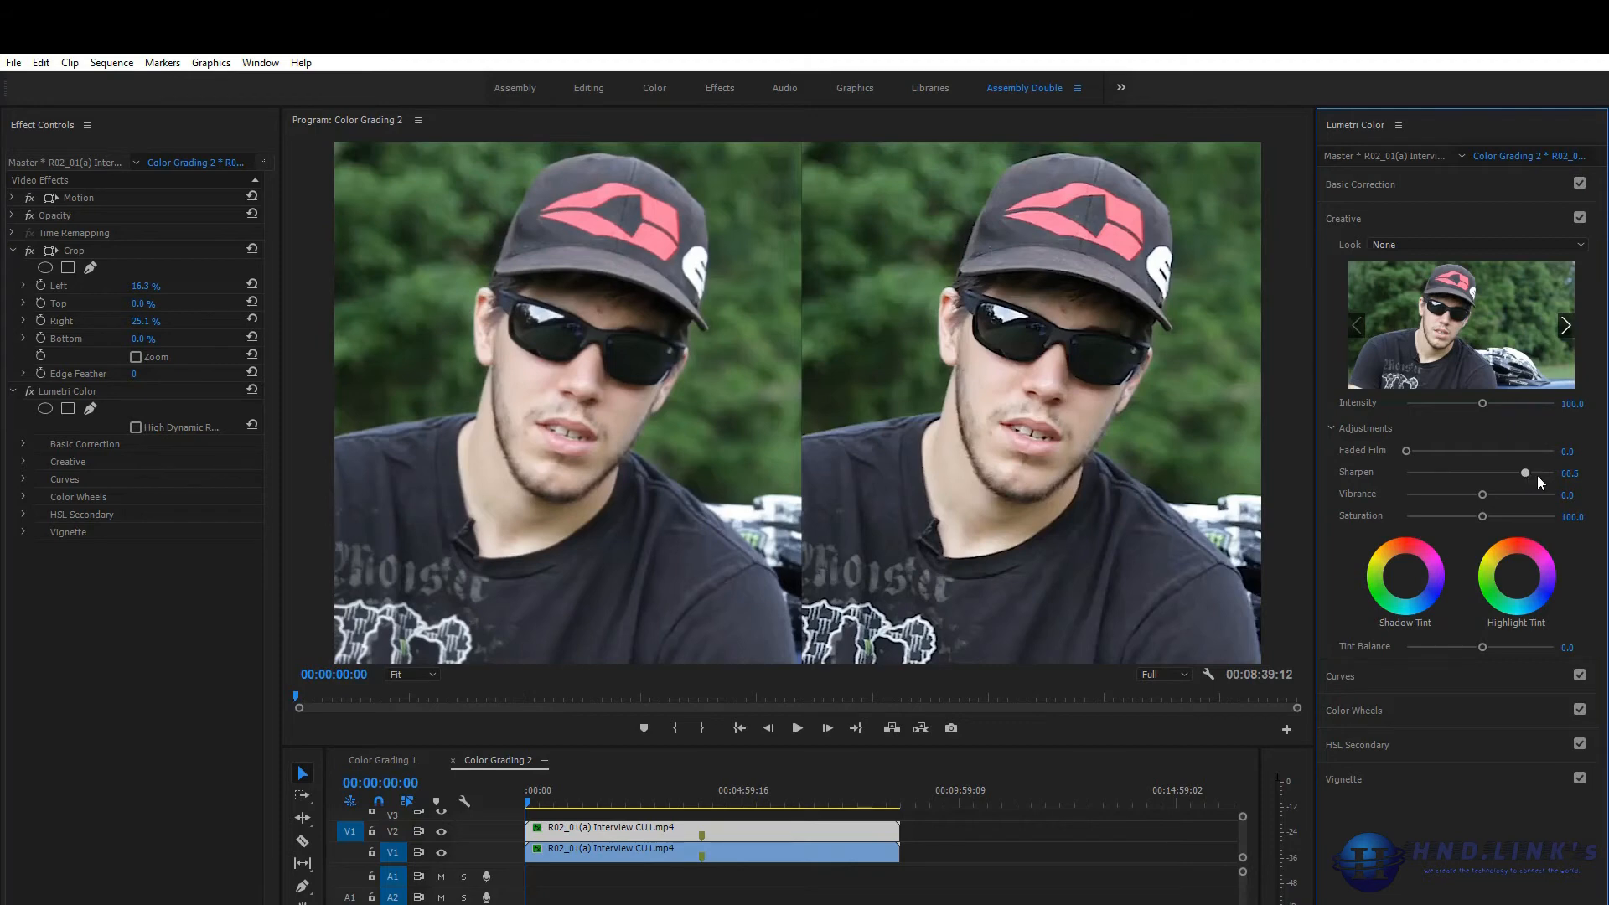
left_click(740, 853)
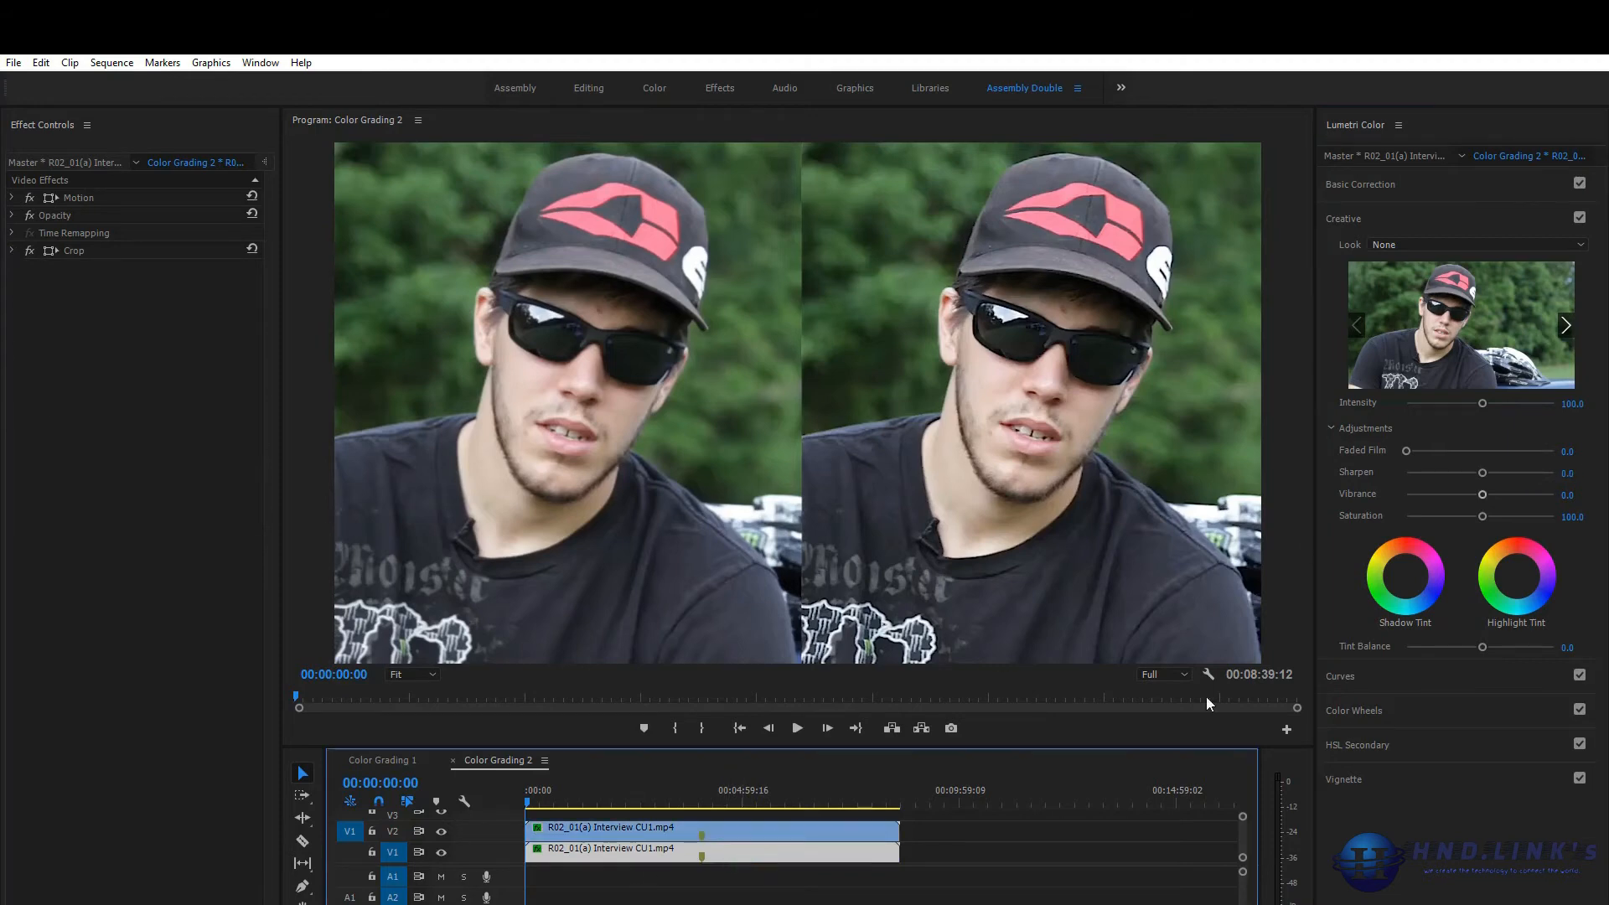
left_click_drag(1480, 471, 1524, 476)
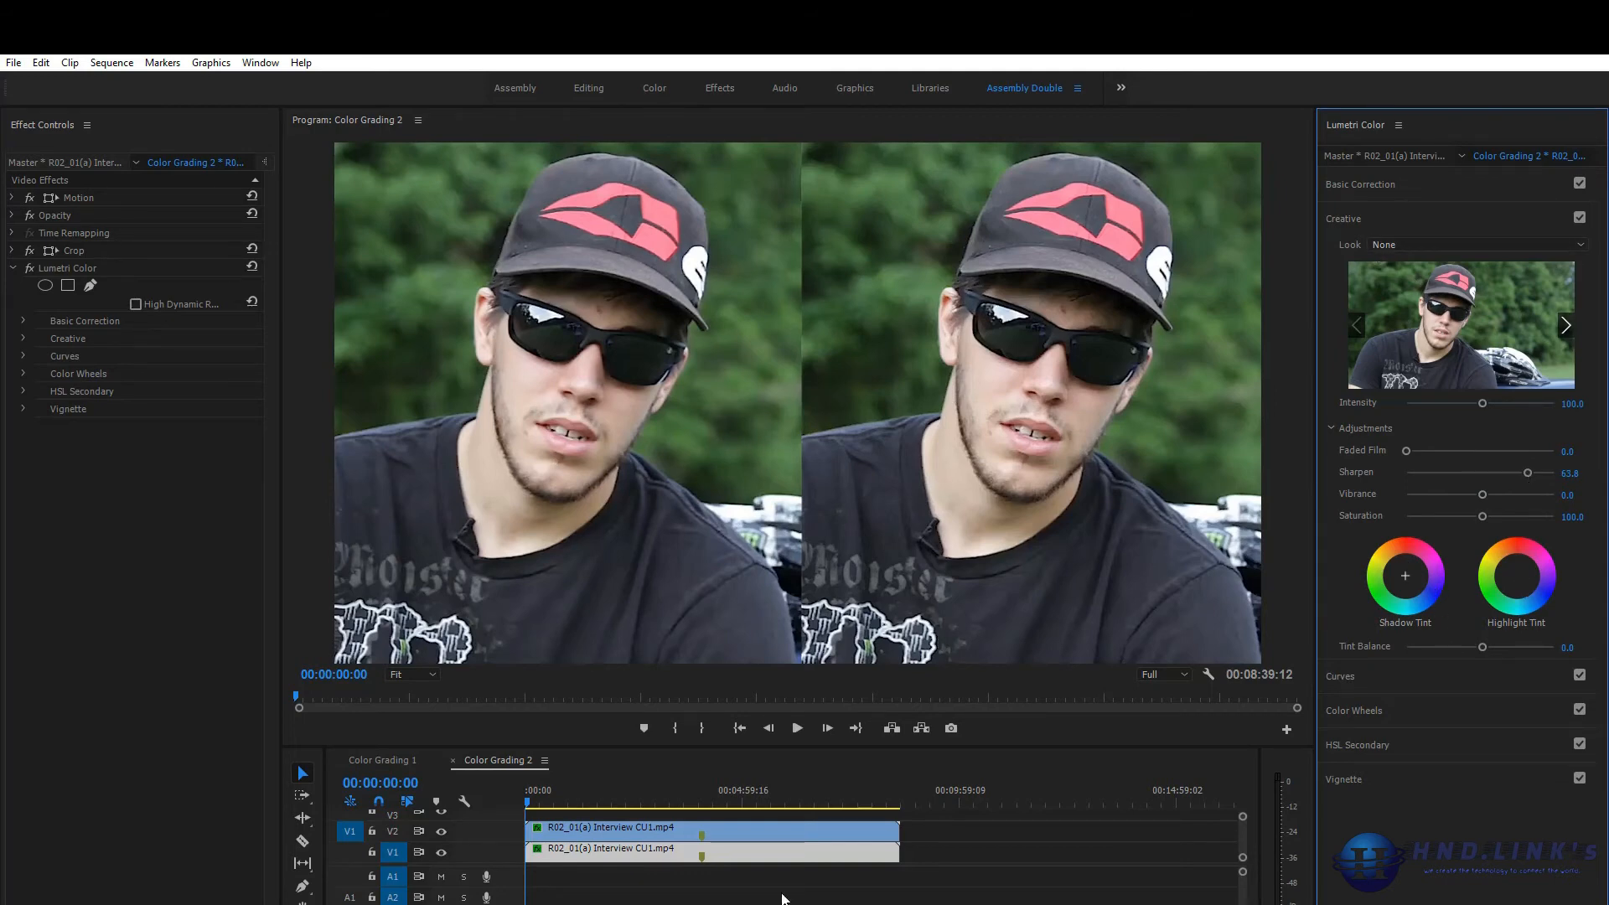
- Apply the SL BIG MINUS BLUE look to the V2 interview clip, with Vibrance 35.6 and Saturation about 124
left_click(827, 848)
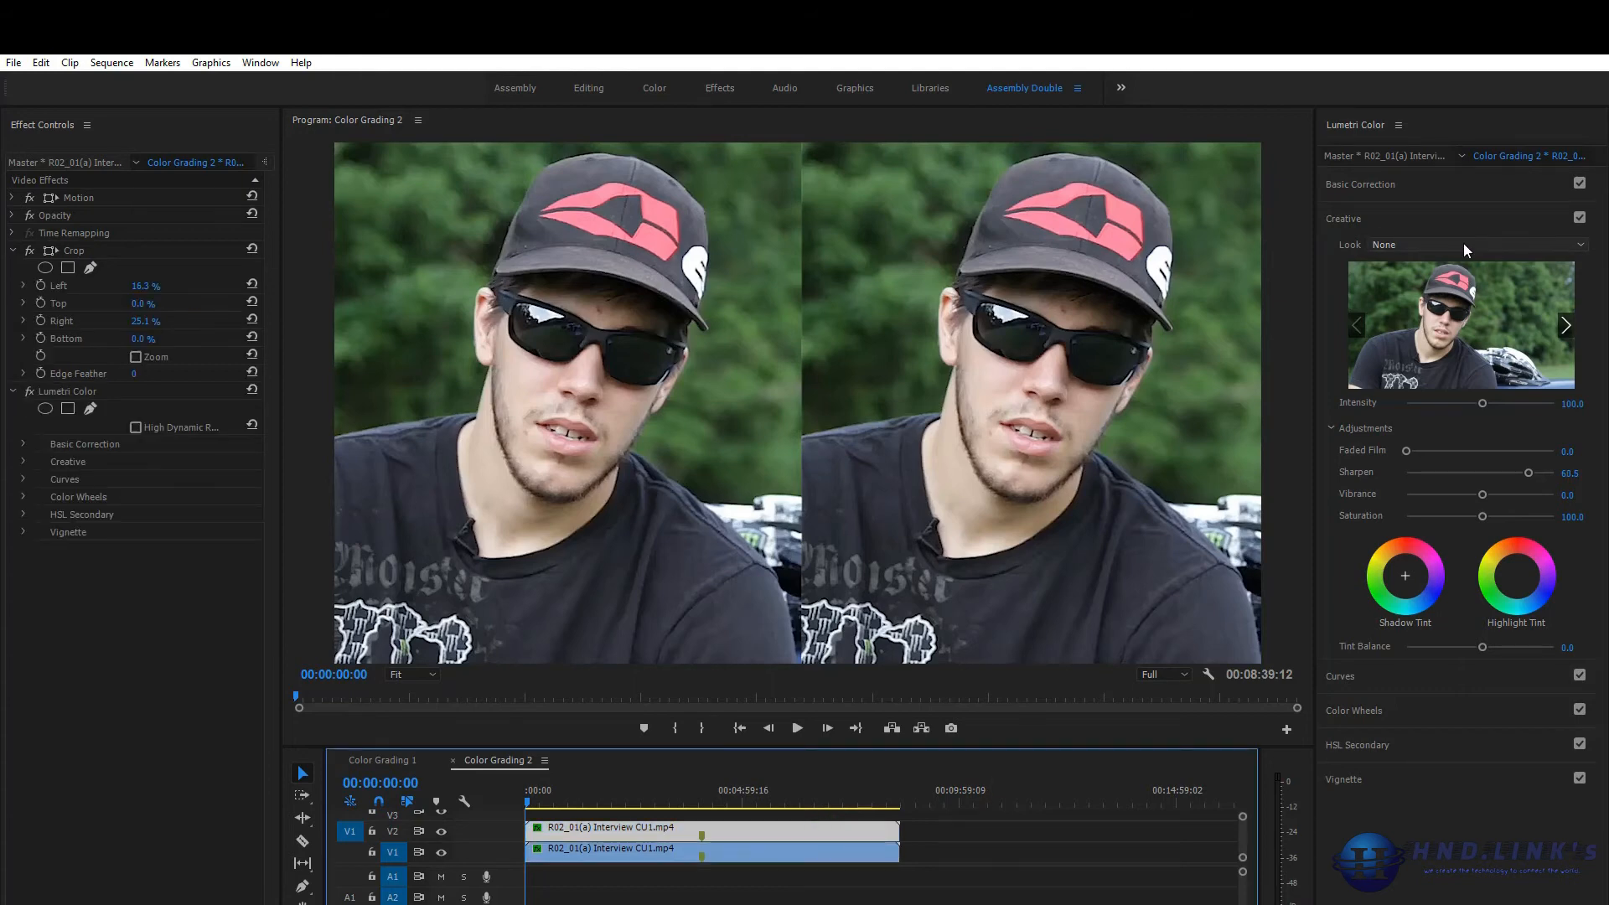
left_click(1463, 244)
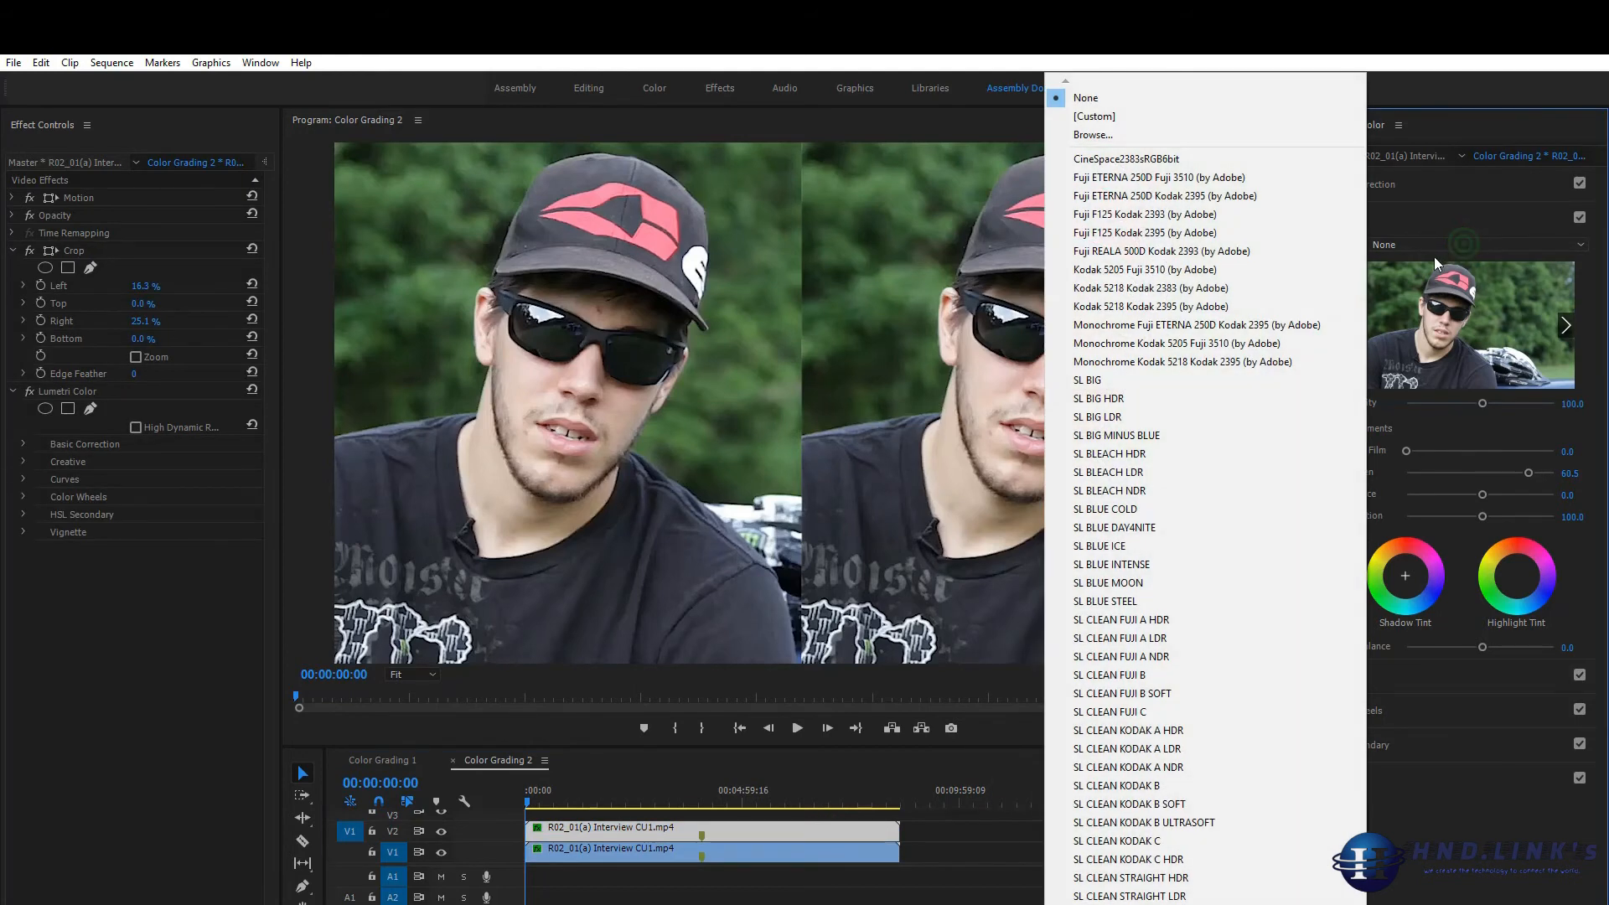
left_click(1245, 438)
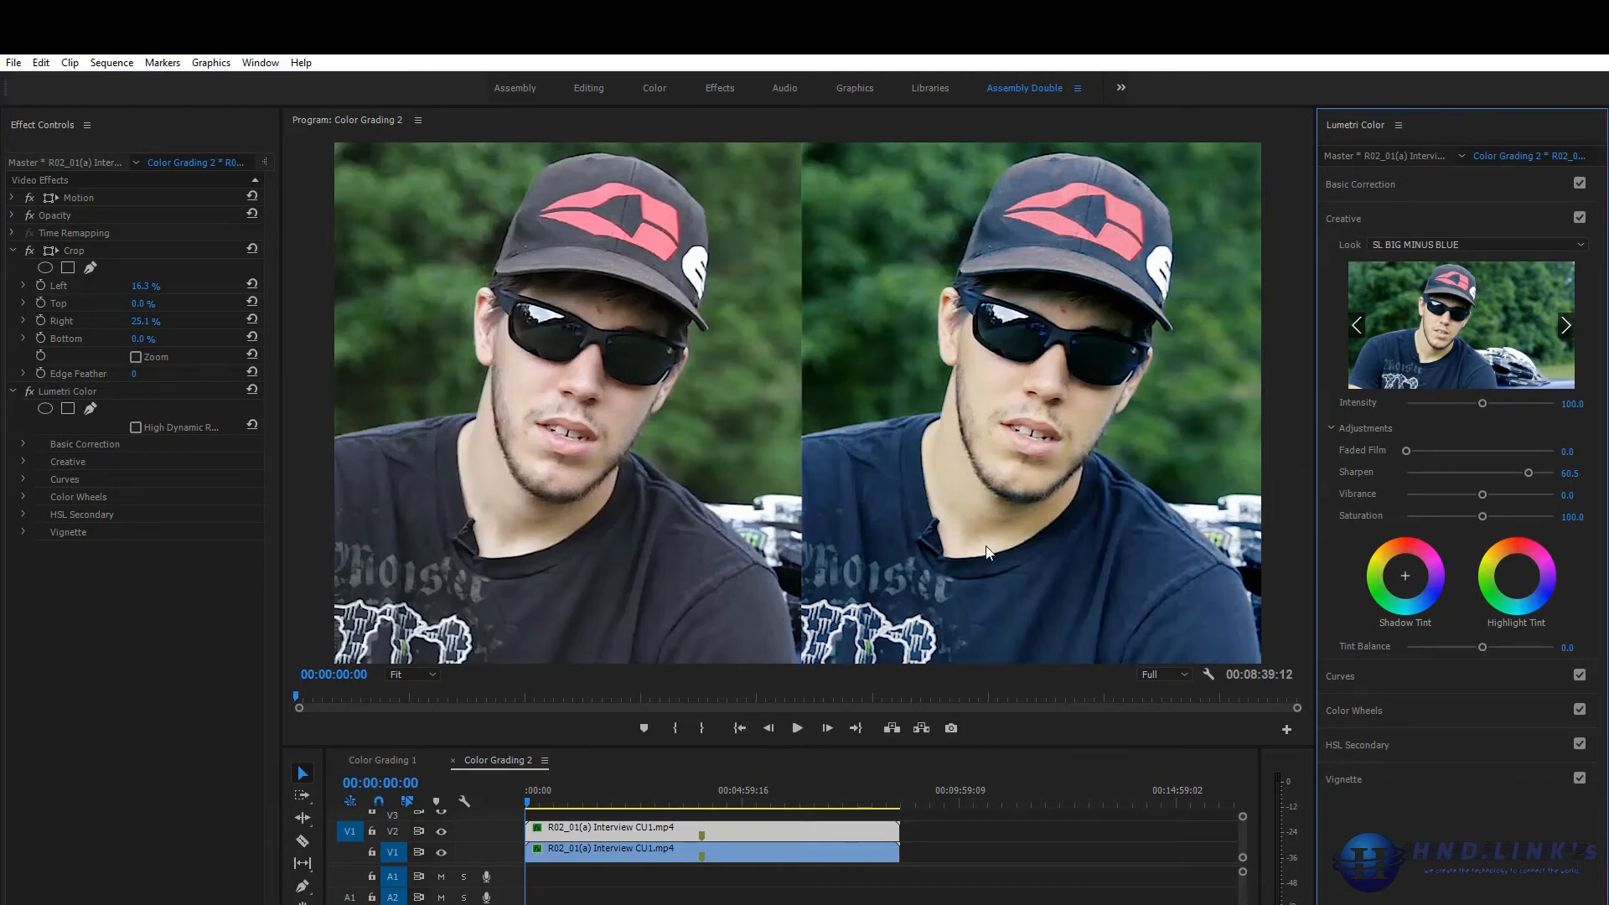
left_click_drag(1481, 494, 1495, 494)
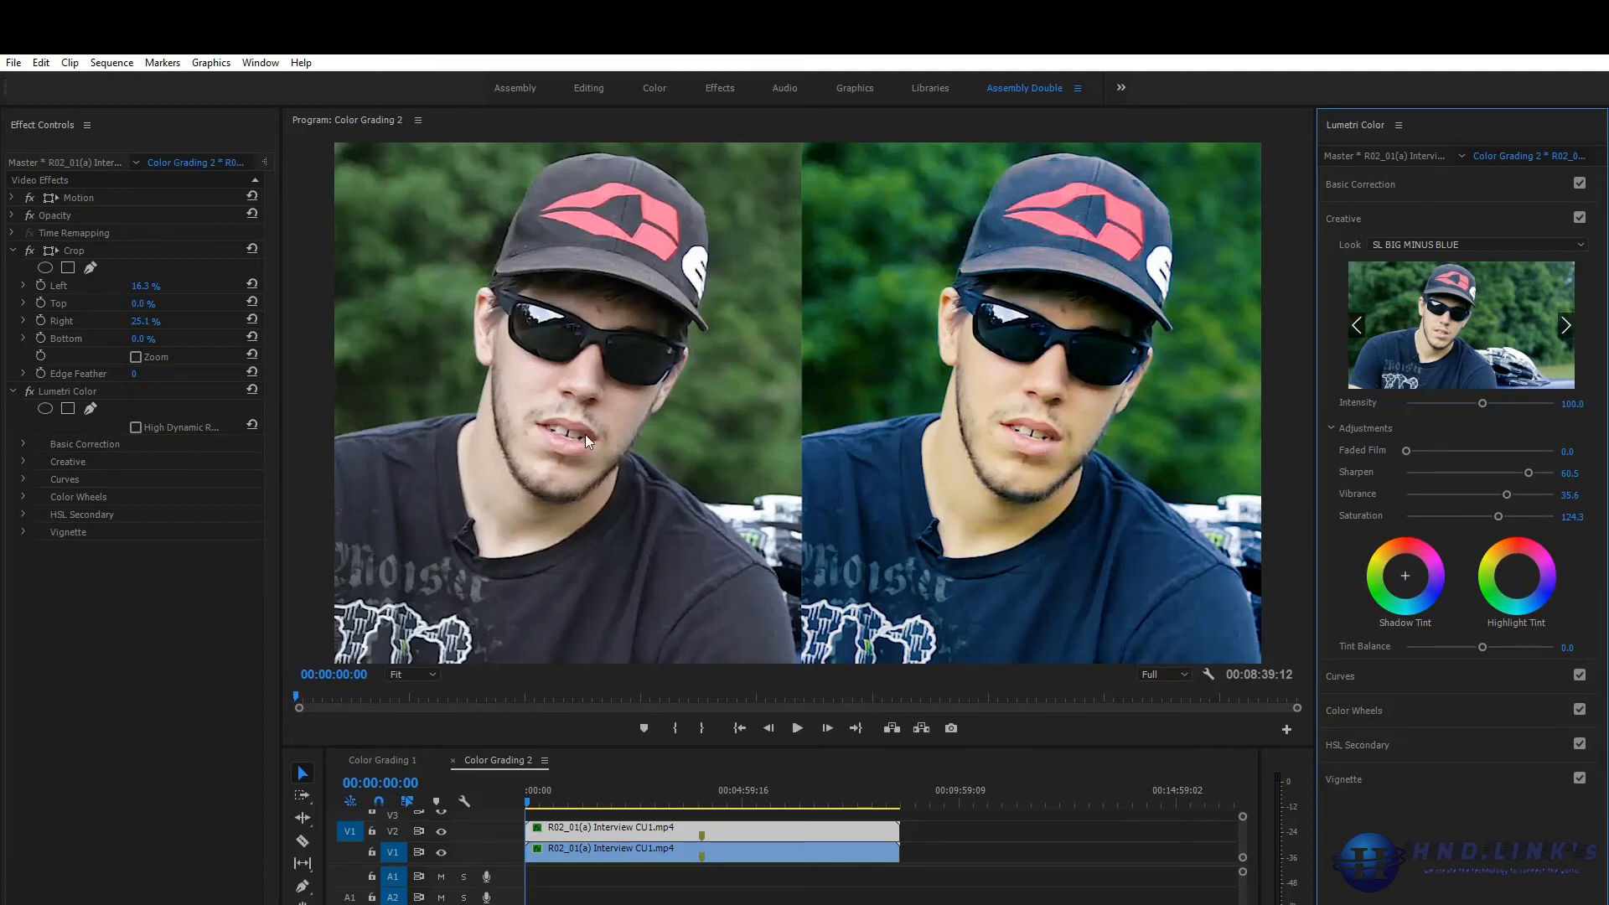
- Apply the SL GOLD TOBACCO look to the interview clip on track V1
left_click(720, 831)
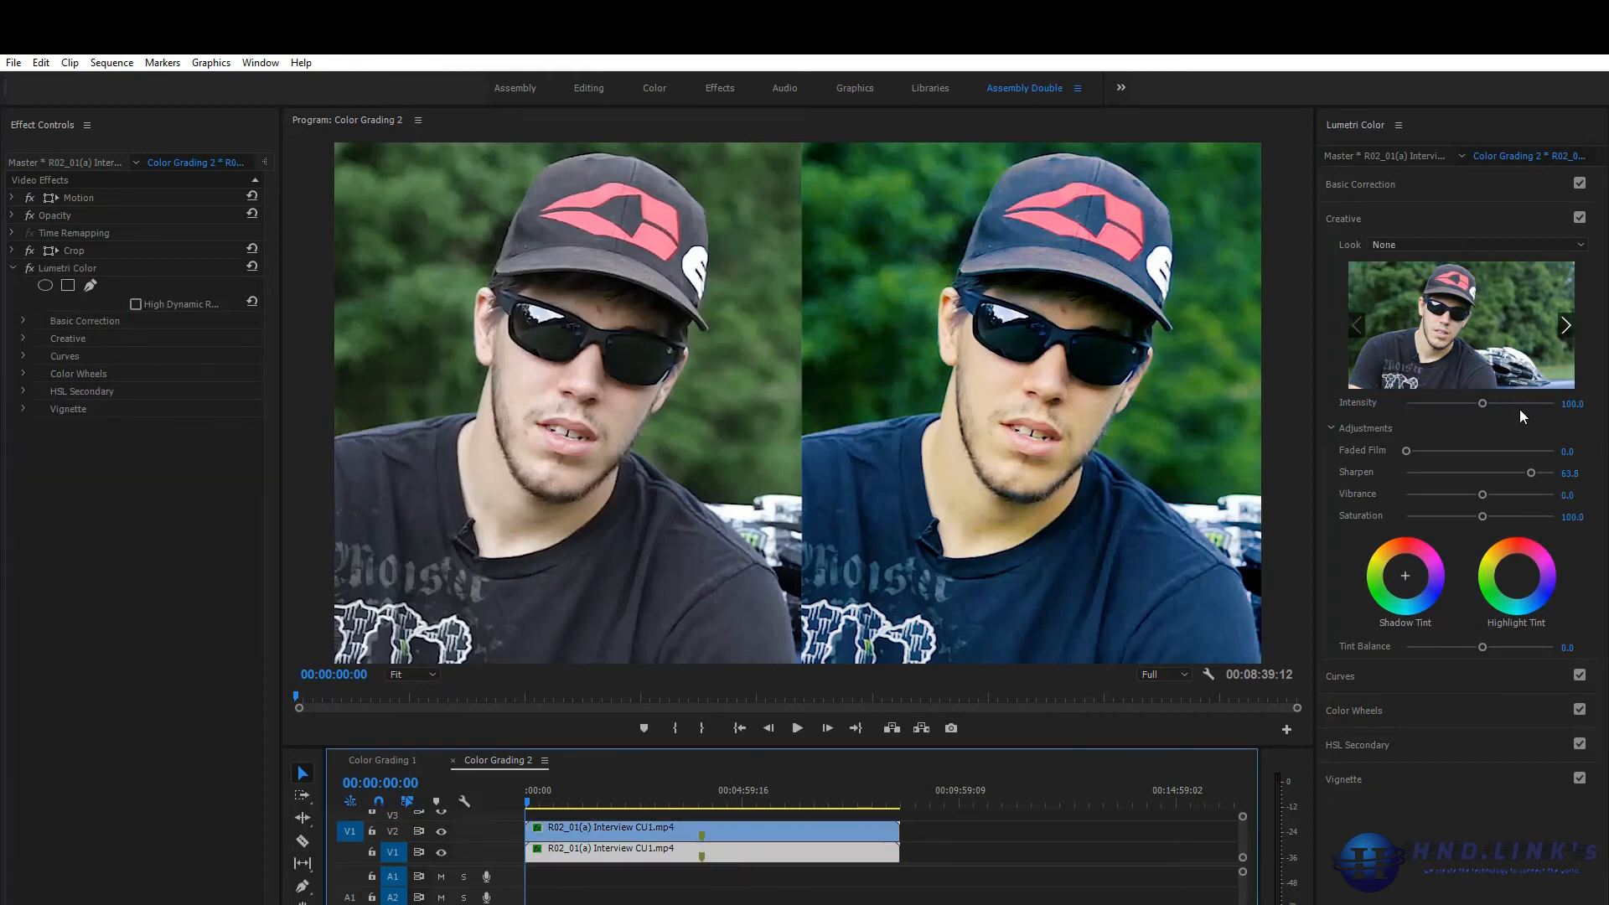
left_click(1470, 247)
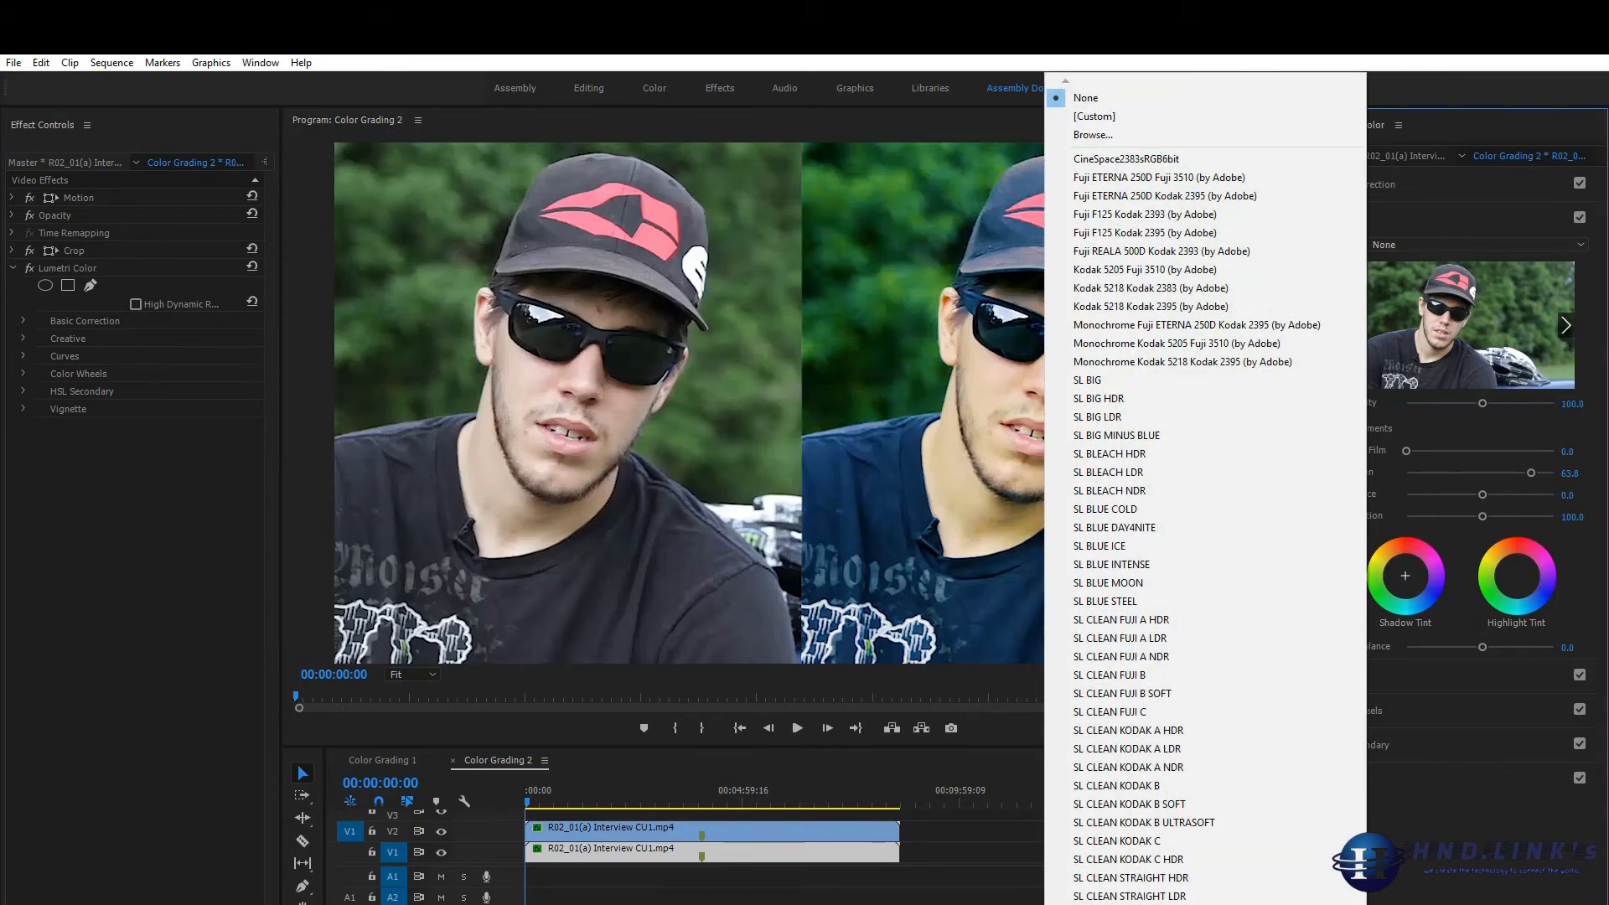
scroll(1205, 495, "down", 9)
scroll(1205, 494, "down", 8)
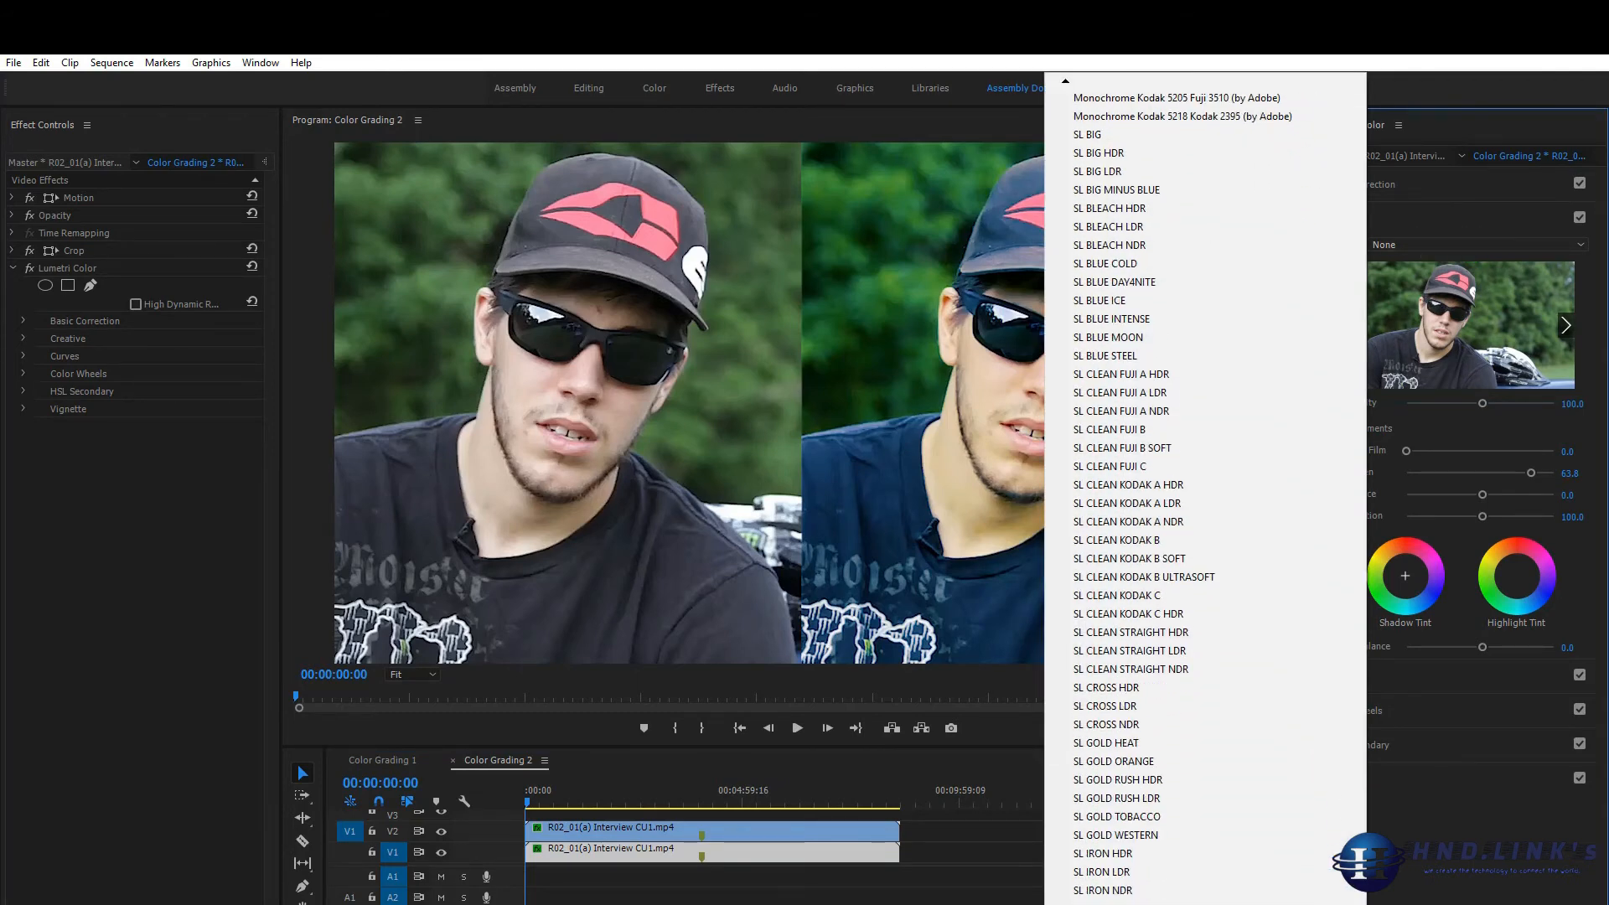
left_click(1151, 744)
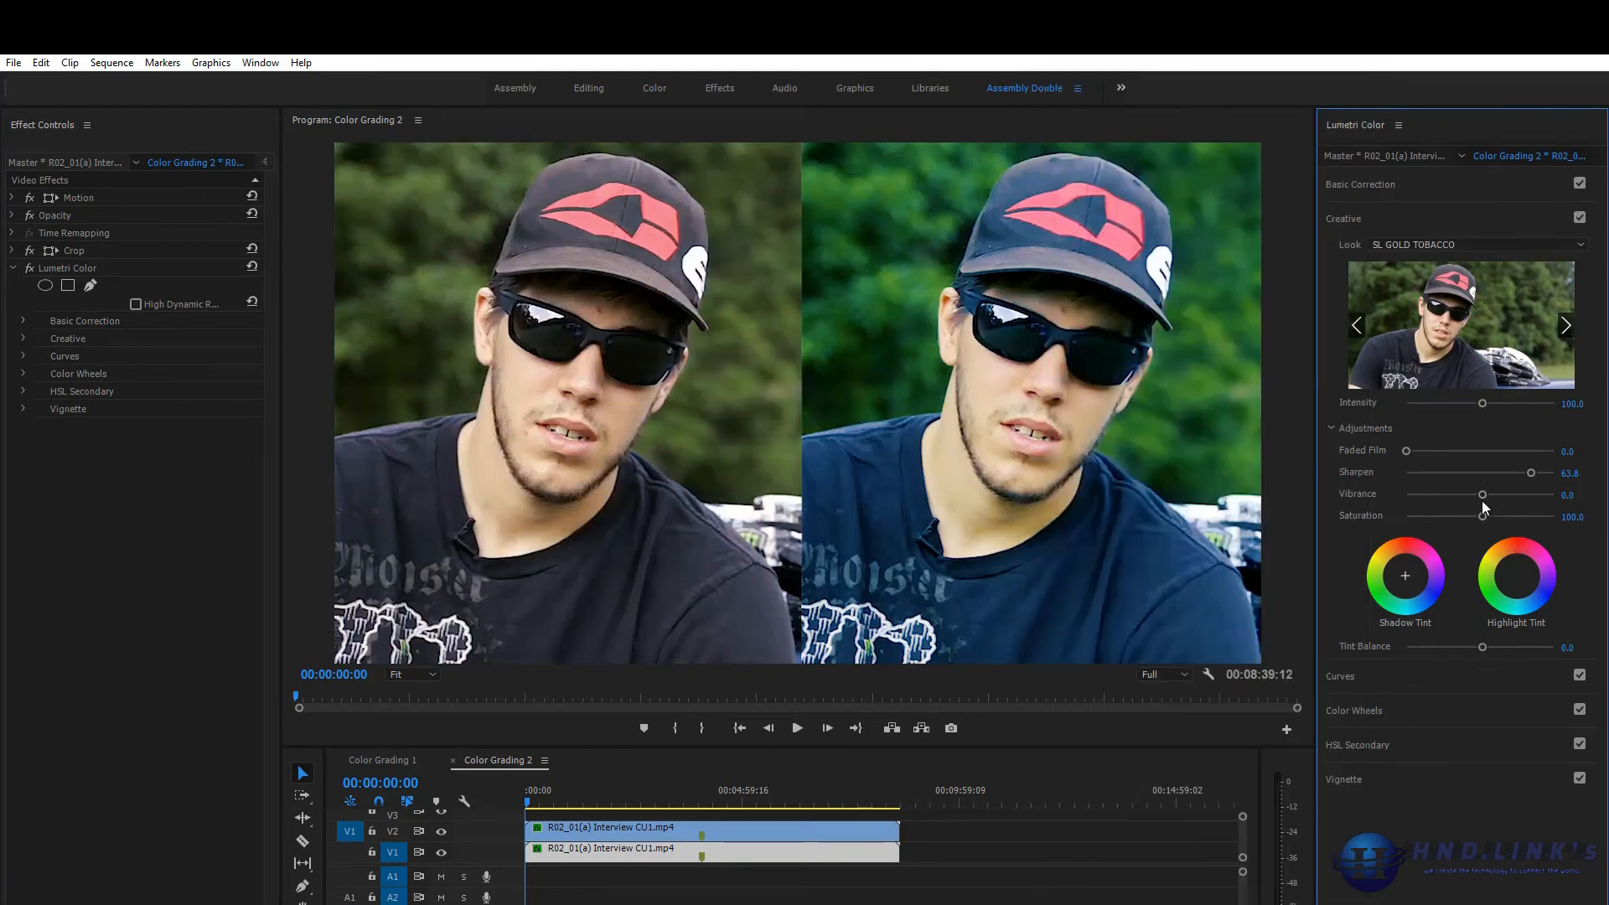
- Raise the V1 clip's Vibrance to 26.6 and Saturation to about 120, toggling track visibility to compare the grades
left_click_drag(1483, 499, 1493, 501)
left_click_drag(1491, 516, 1495, 516)
left_click(442, 832)
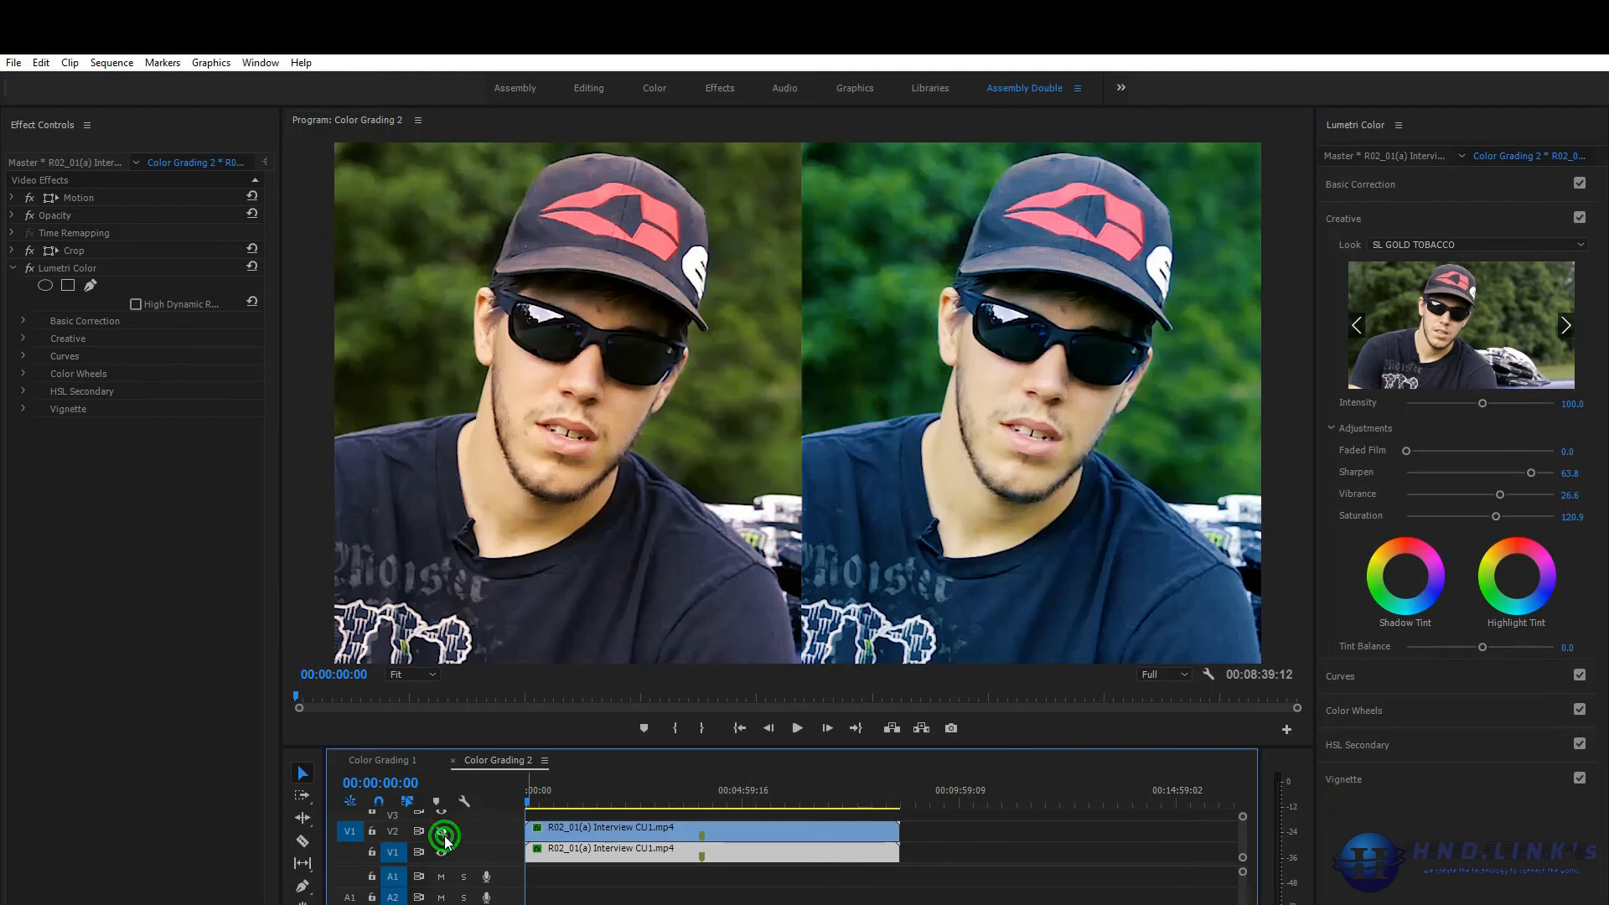
left_click(442, 832)
- Tint the V1 clip's shadows towards red and its highlights slightly towards yellow-orange, with Tint Balance at 49.2
left_click(1404, 575)
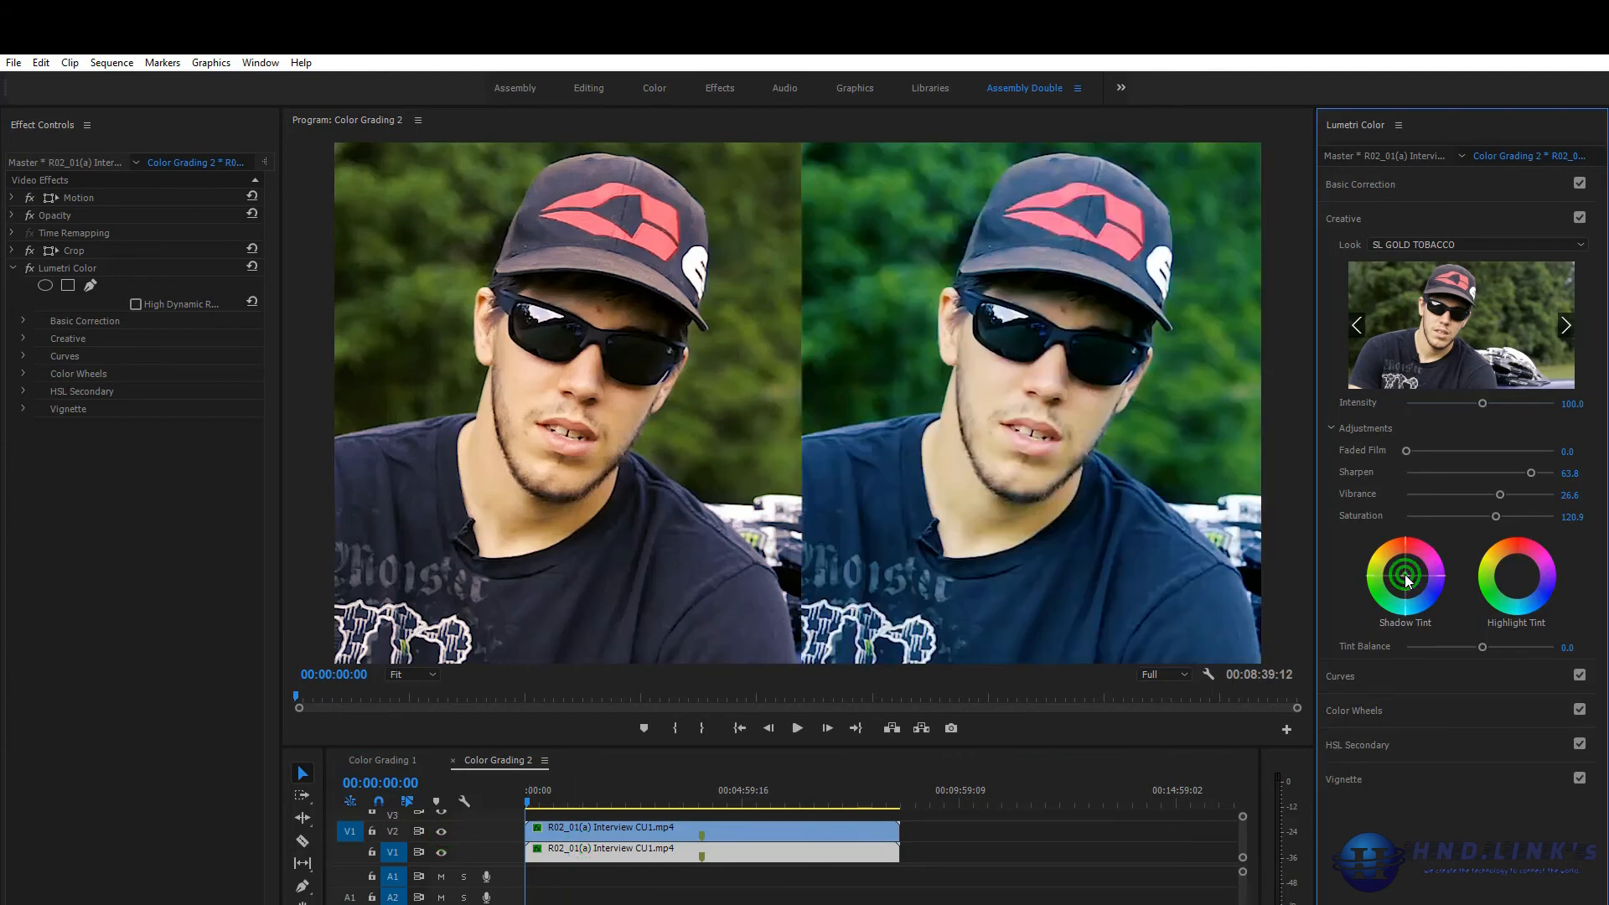
left_click_drag(1405, 576, 1403, 563)
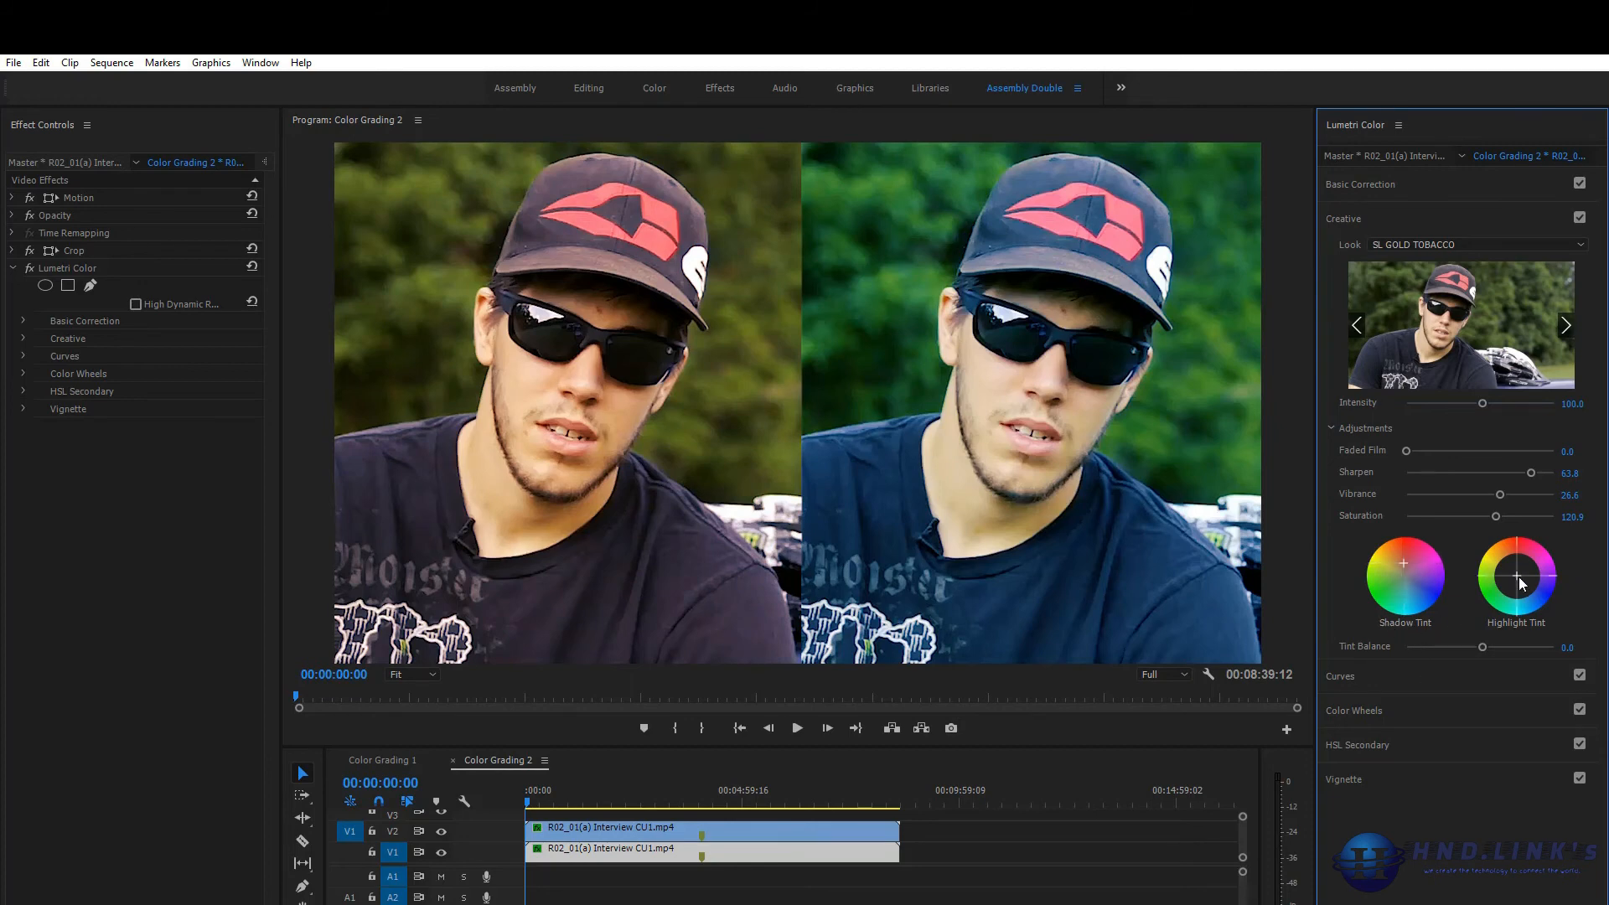
left_click_drag(1515, 575, 1510, 573)
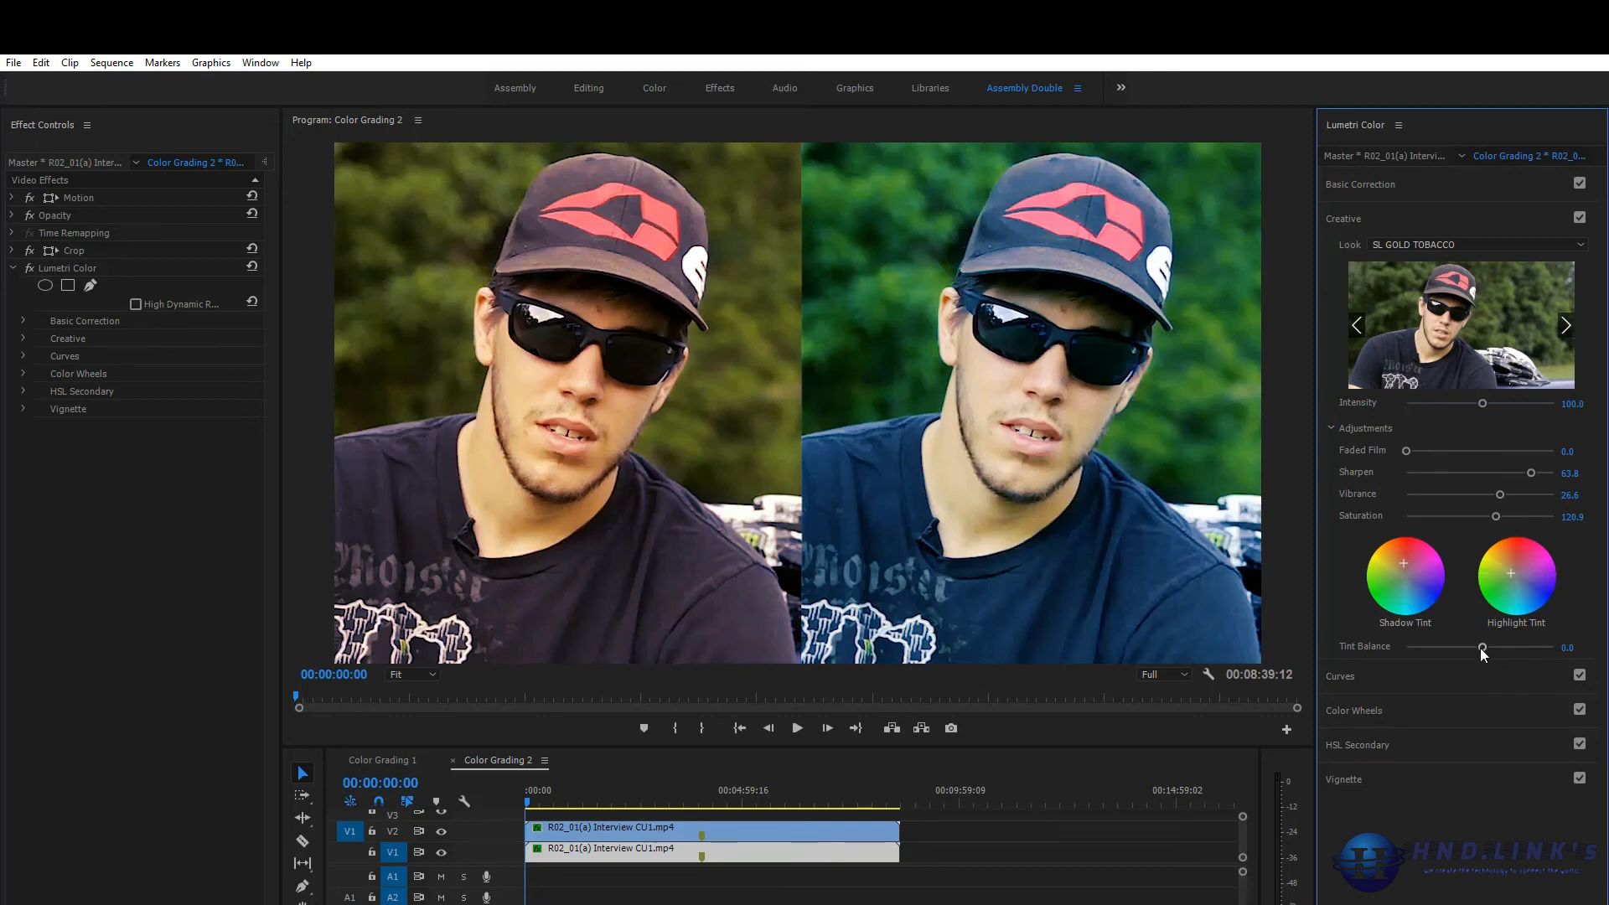
mouse_move(1481, 649)
left_mouse_down()
mouse_move(1455, 649)
mouse_move(1482, 649)
left_mouse_up()
- Compare the warm and cool grades in Color Grading 2 with the color wheel chart and reference clips in Color Grading 1
left_click(401, 762)
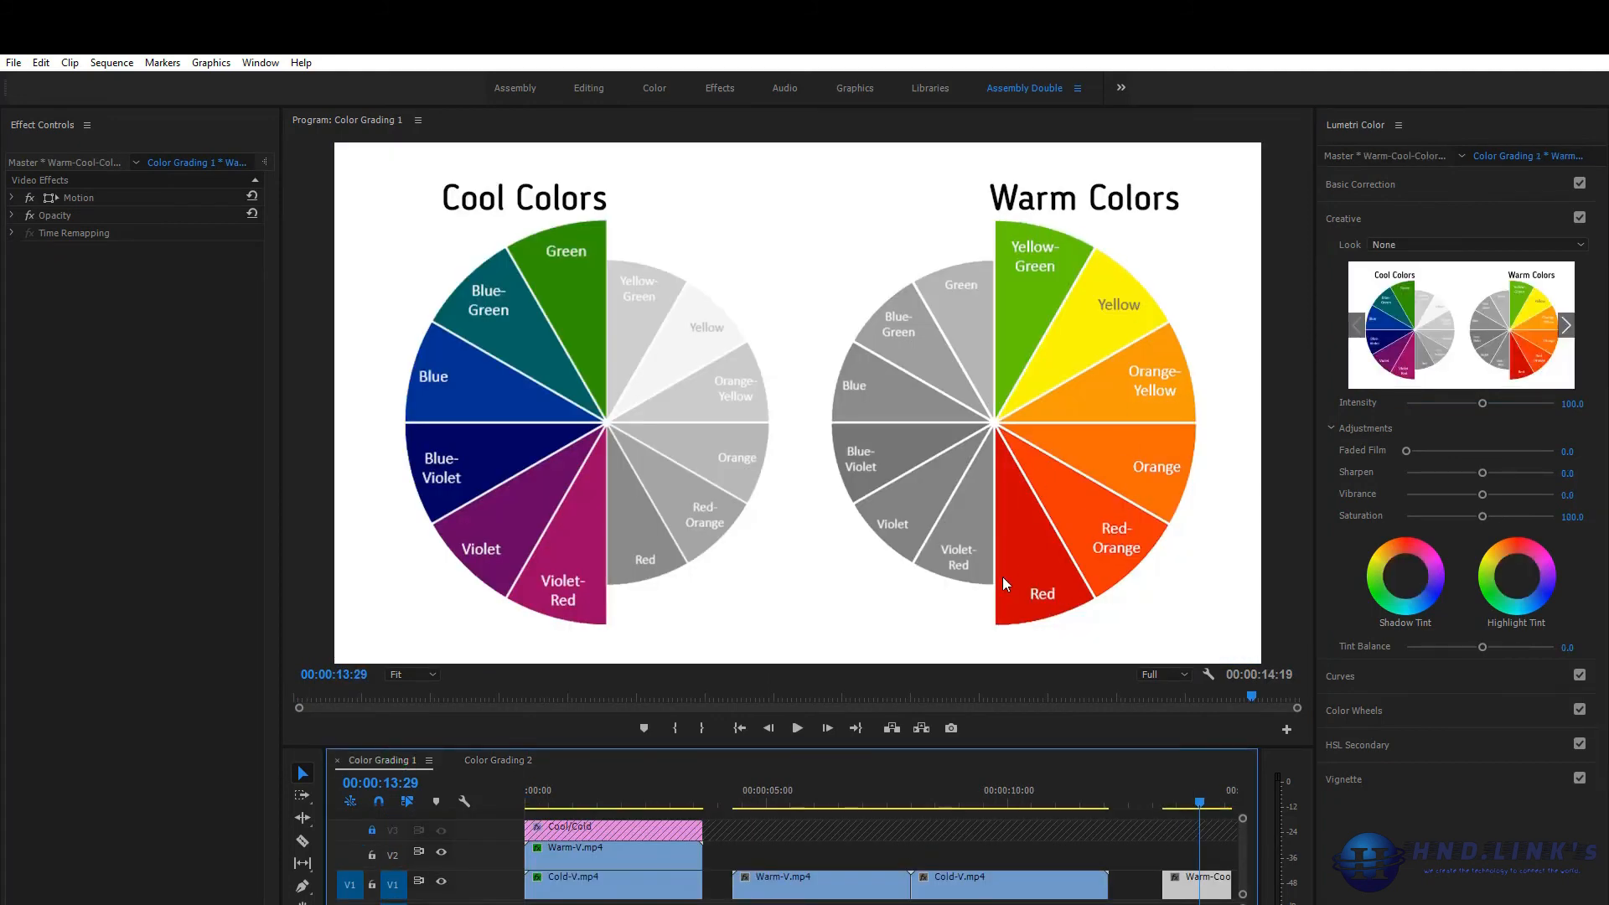
left_click(520, 752)
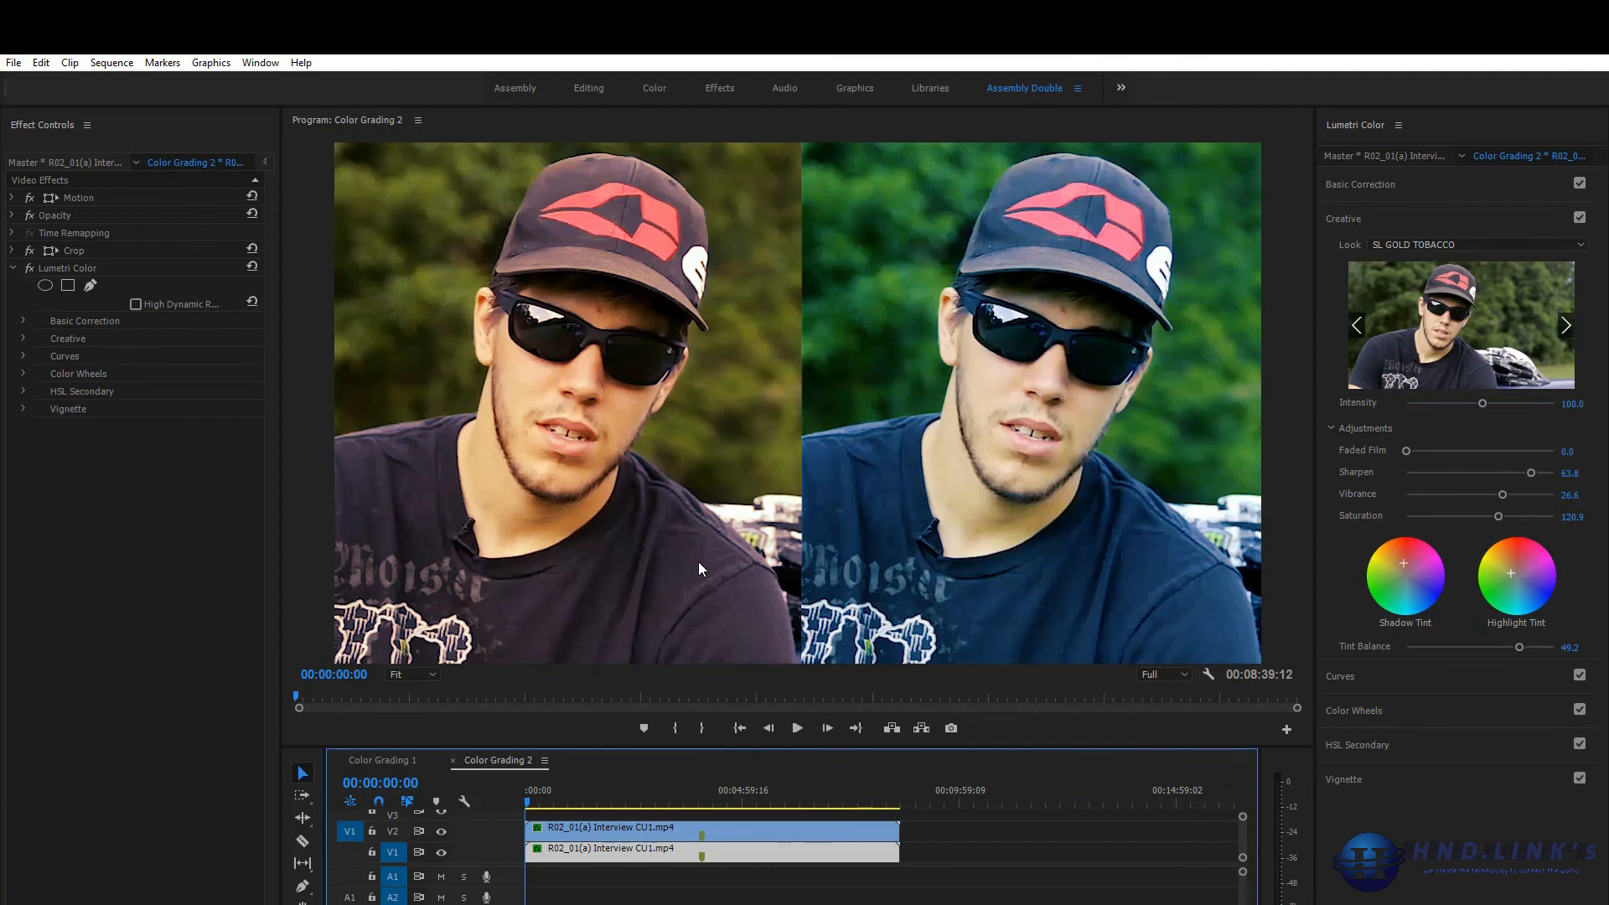
left_click(369, 759)
left_click(593, 779)
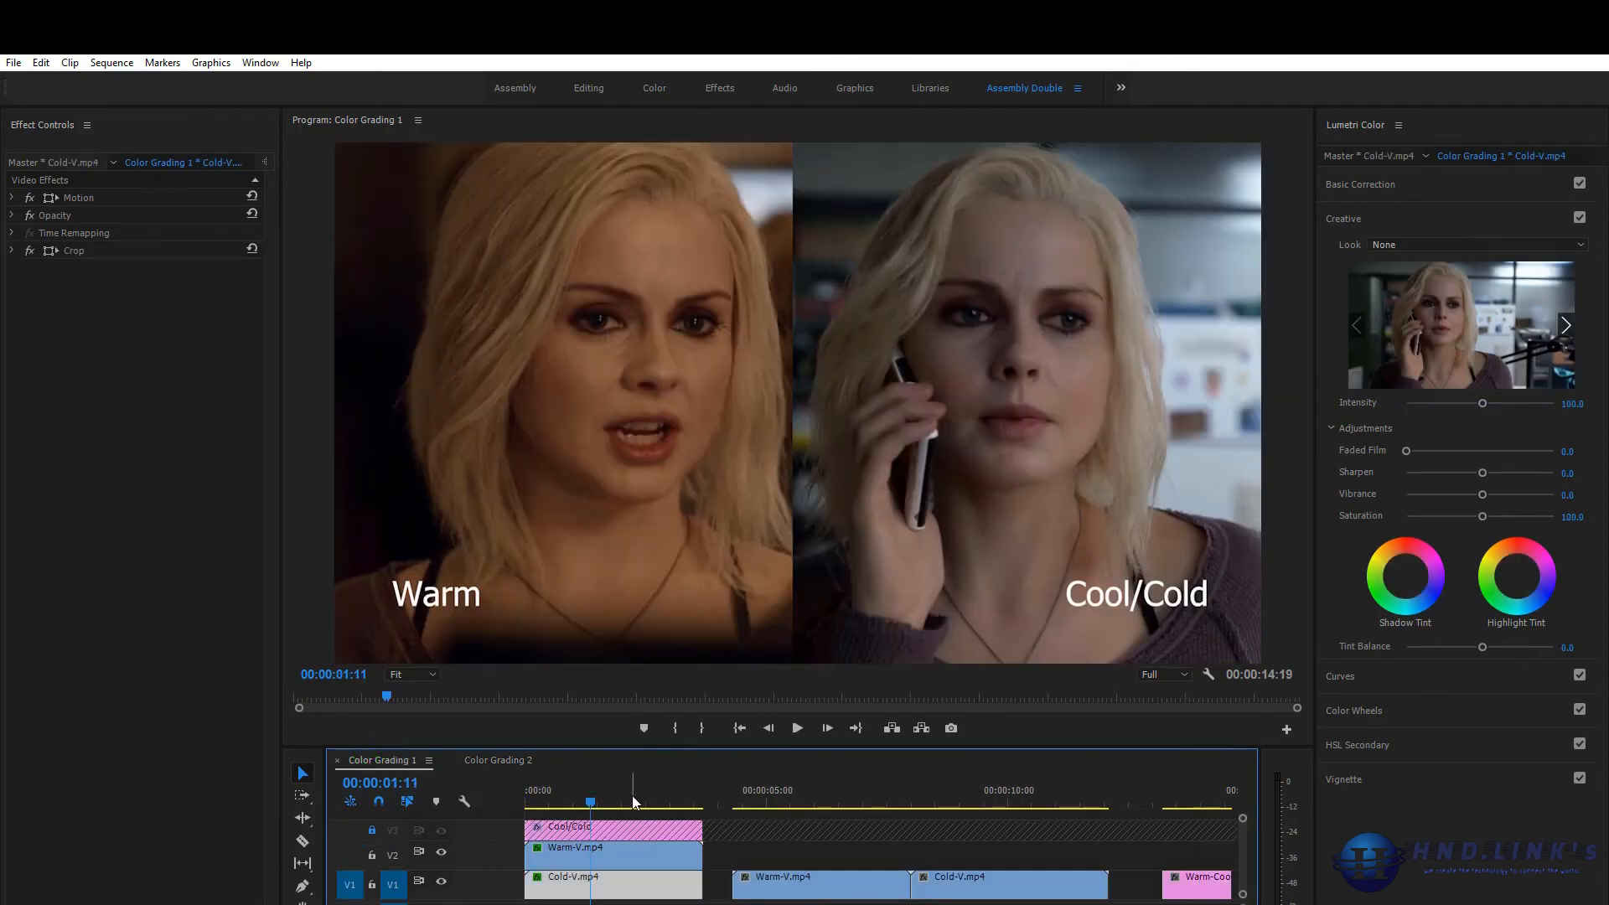